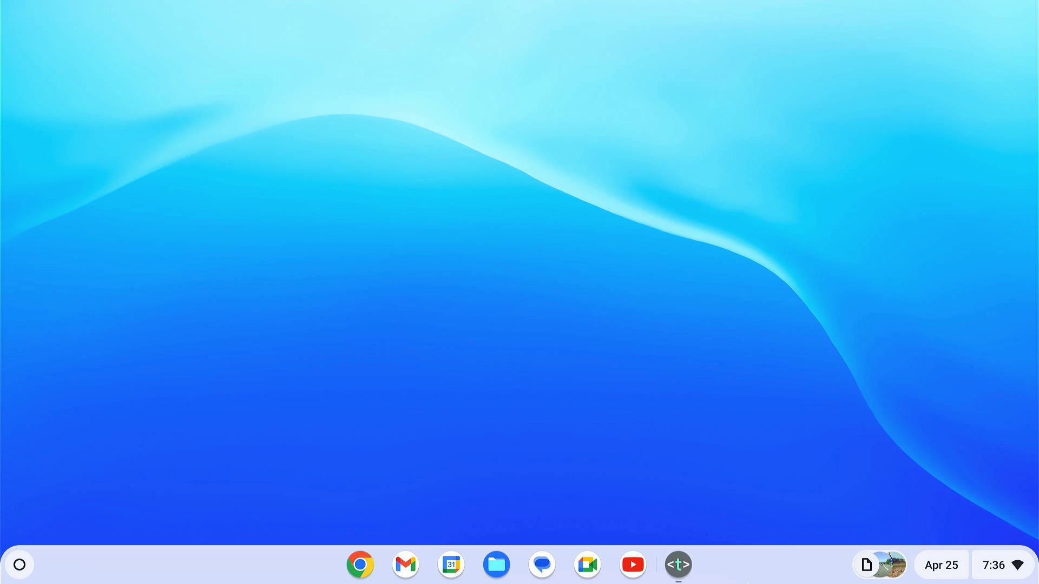
Step: Go to the Developers section under Advanced in ChromeOS Settings
left_click(989, 569)
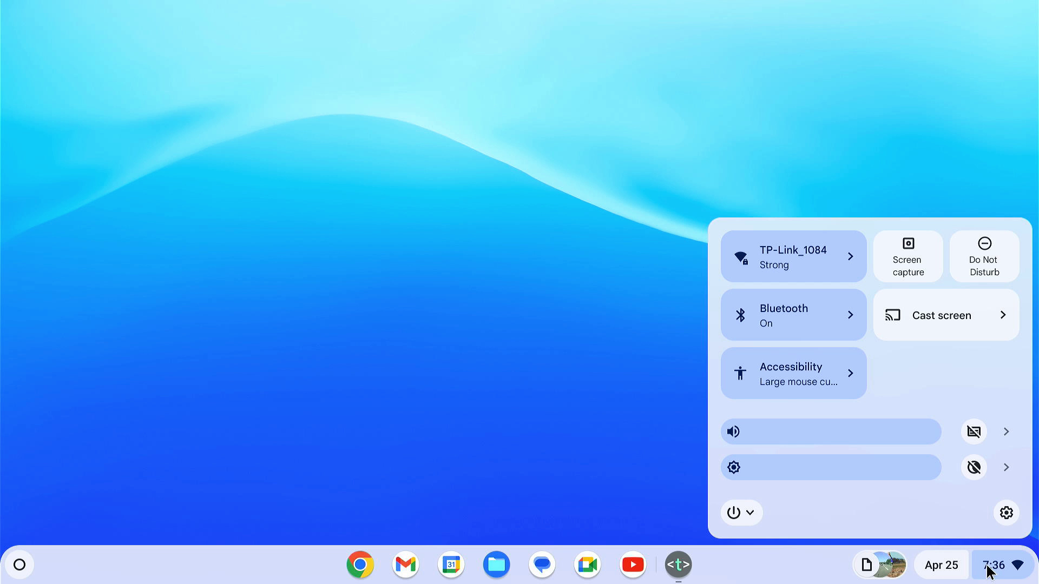
left_click(1006, 513)
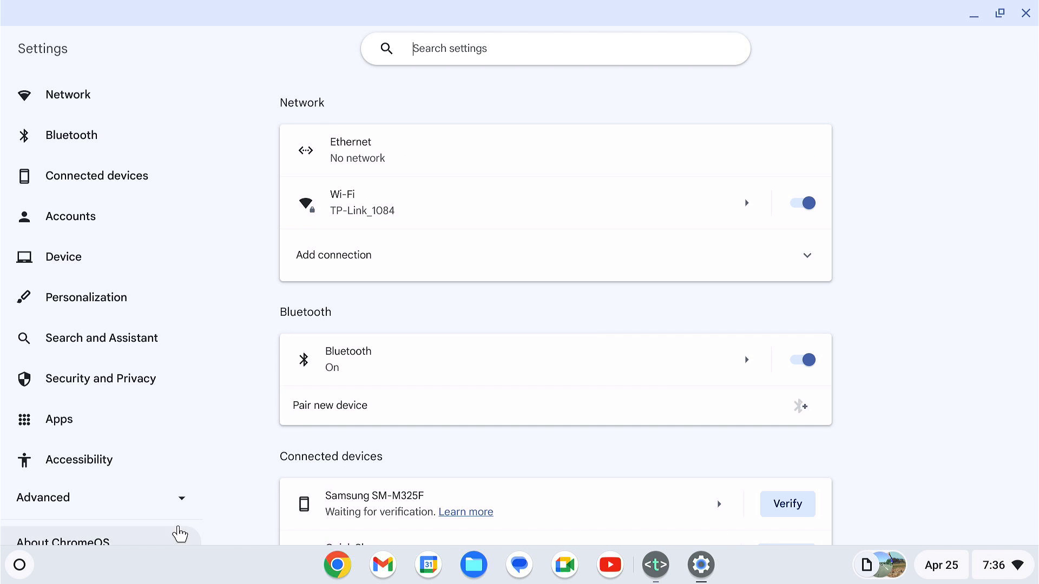
left_click(110, 505)
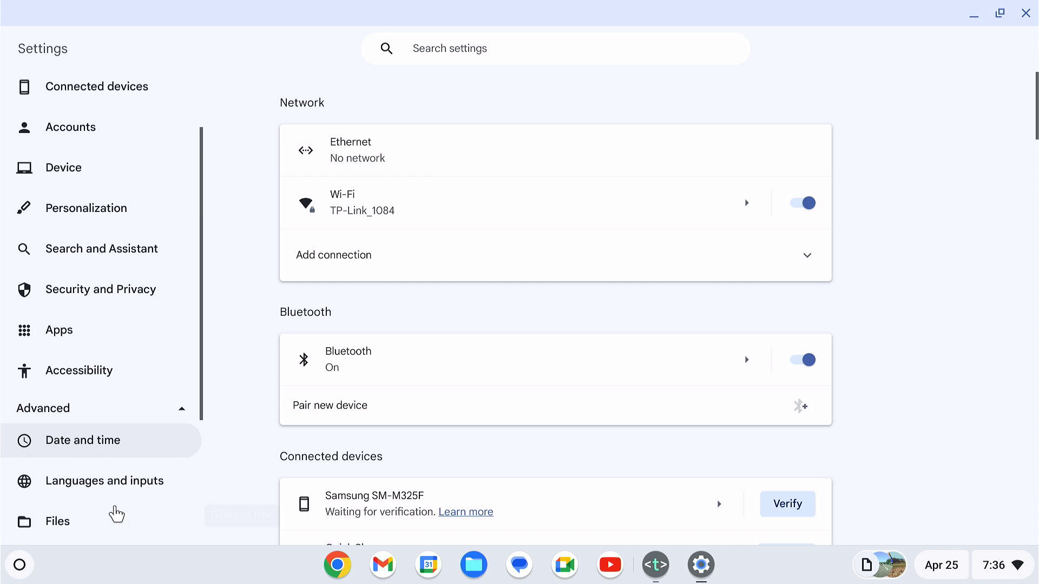
scroll(115, 513, "down", 2)
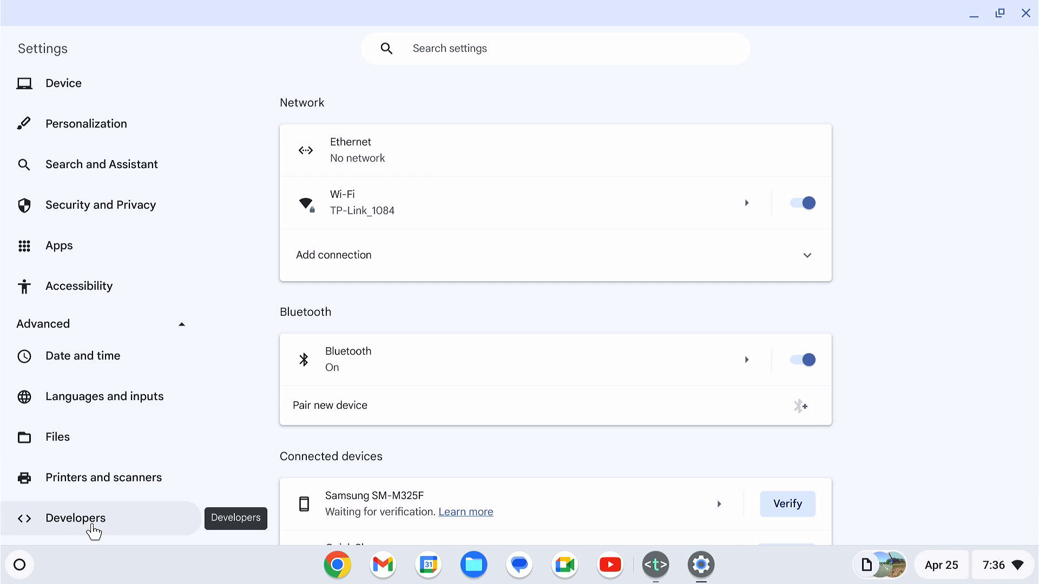
left_click(94, 532)
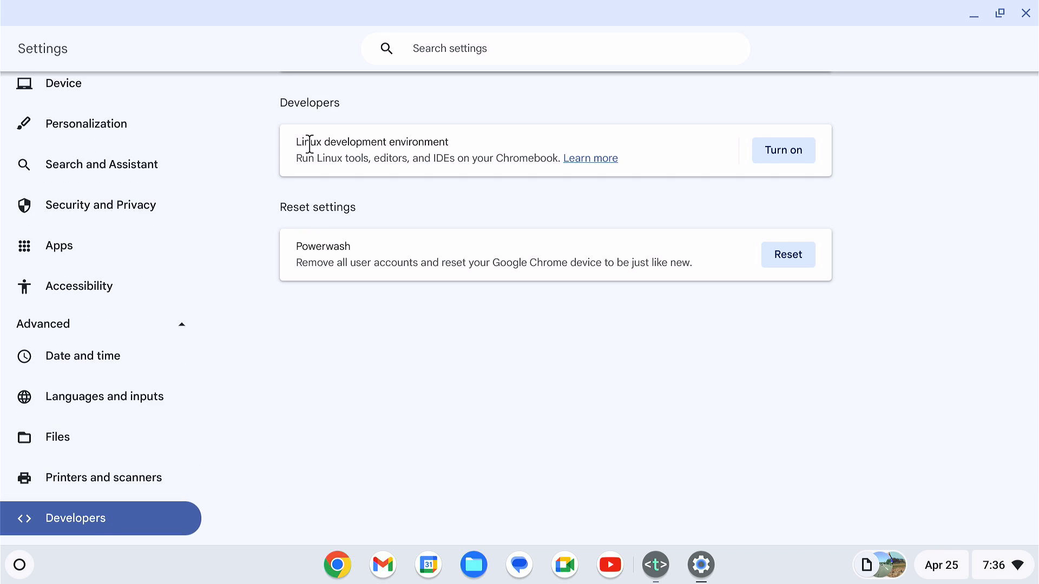
left_click_drag(309, 143, 450, 140)
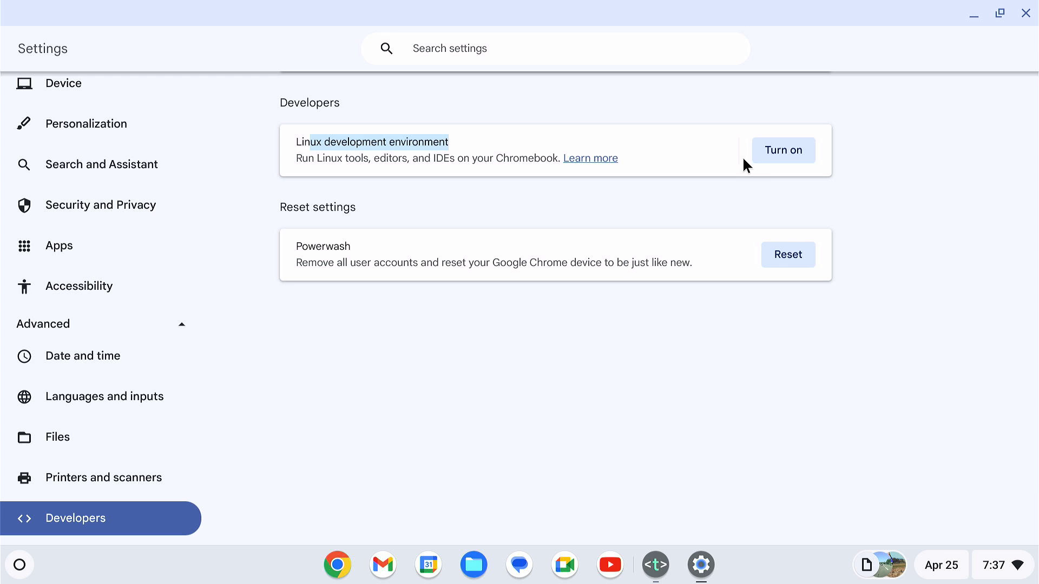
Step: Turn on Linux with a custom 50 GB disk size and start the installation
left_click(769, 155)
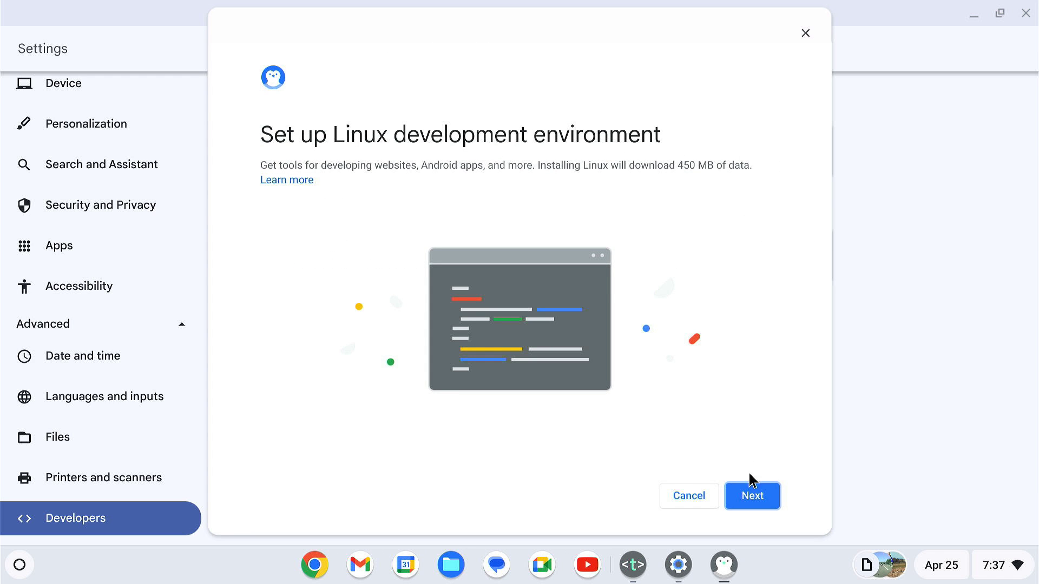
left_click(752, 496)
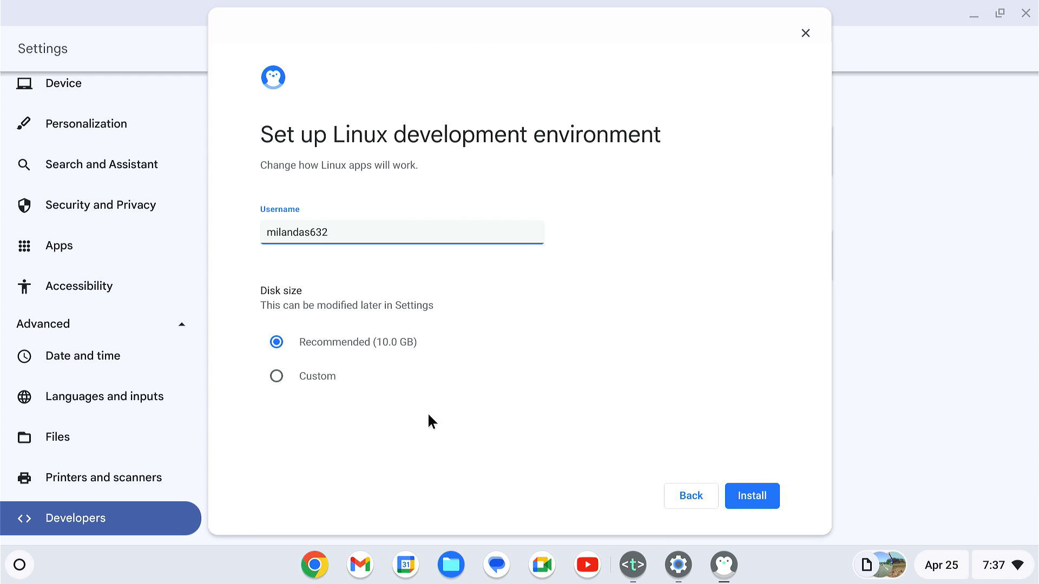
left_click(316, 378)
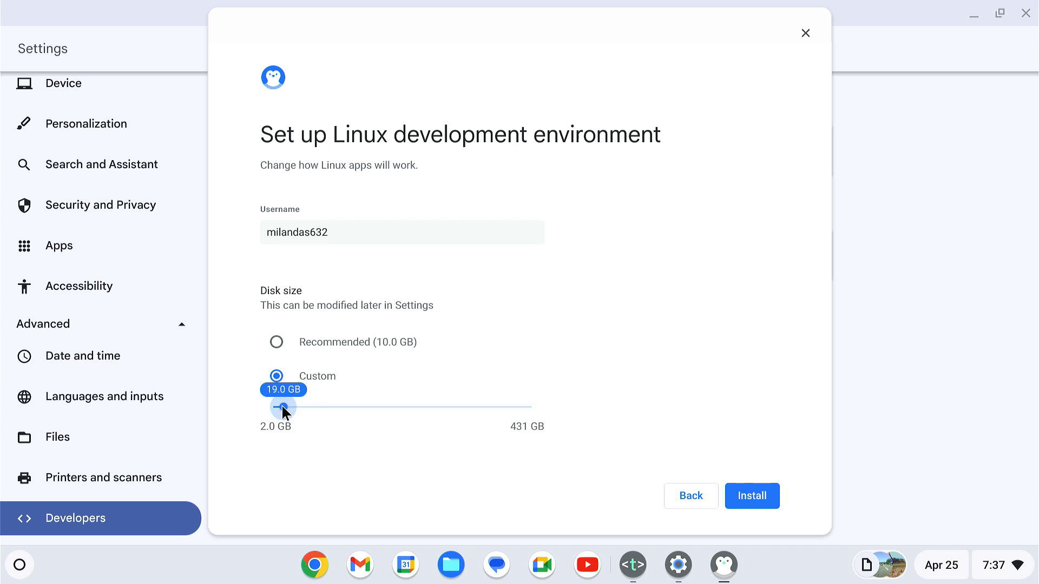
left_click_drag(307, 407, 302, 406)
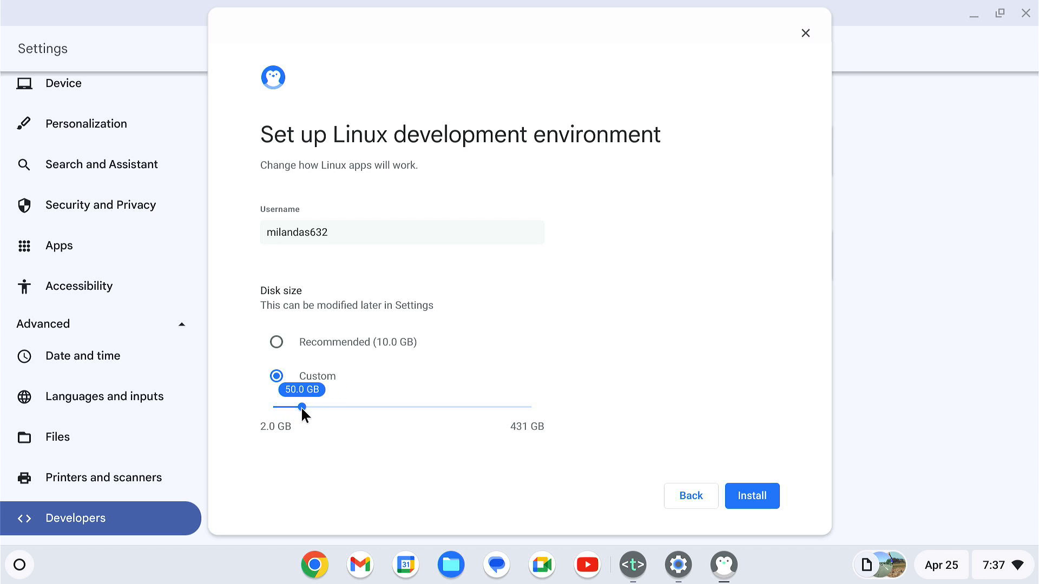
left_click(751, 497)
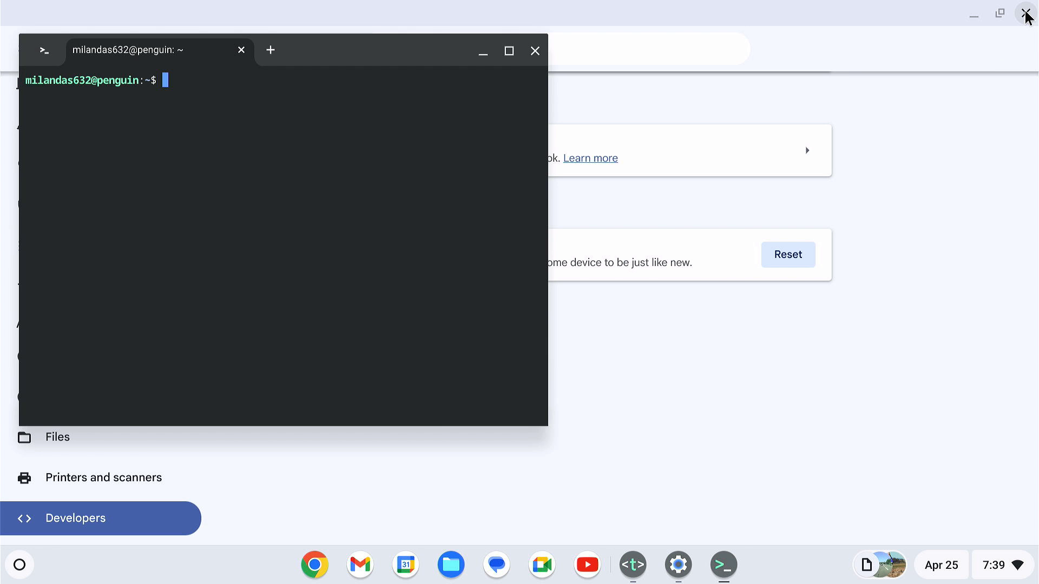
Step: Close Settings and run the dpkg command from the notes to add the i386 architecture
left_click(1025, 13)
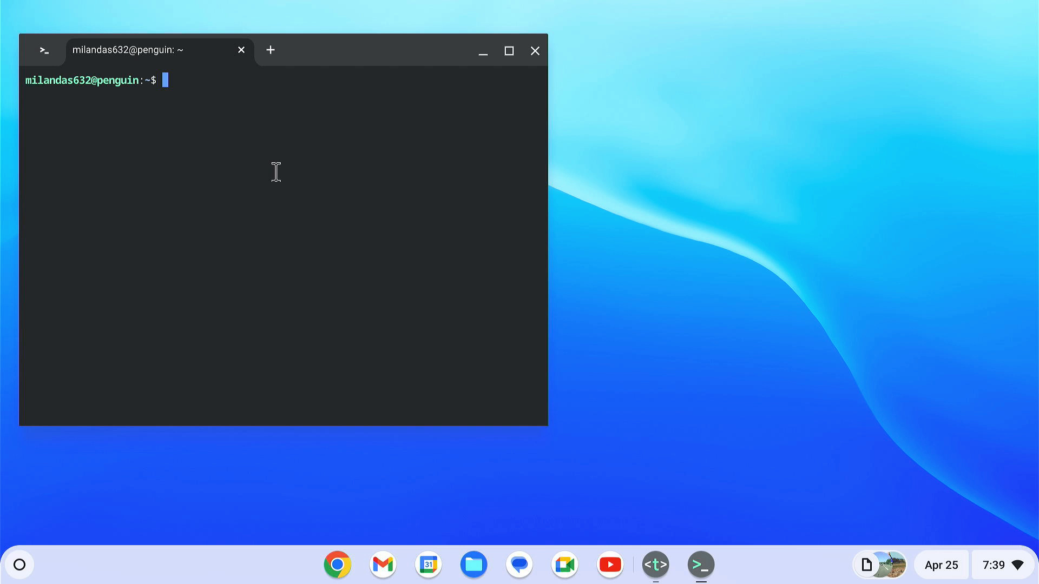
left_click(658, 561)
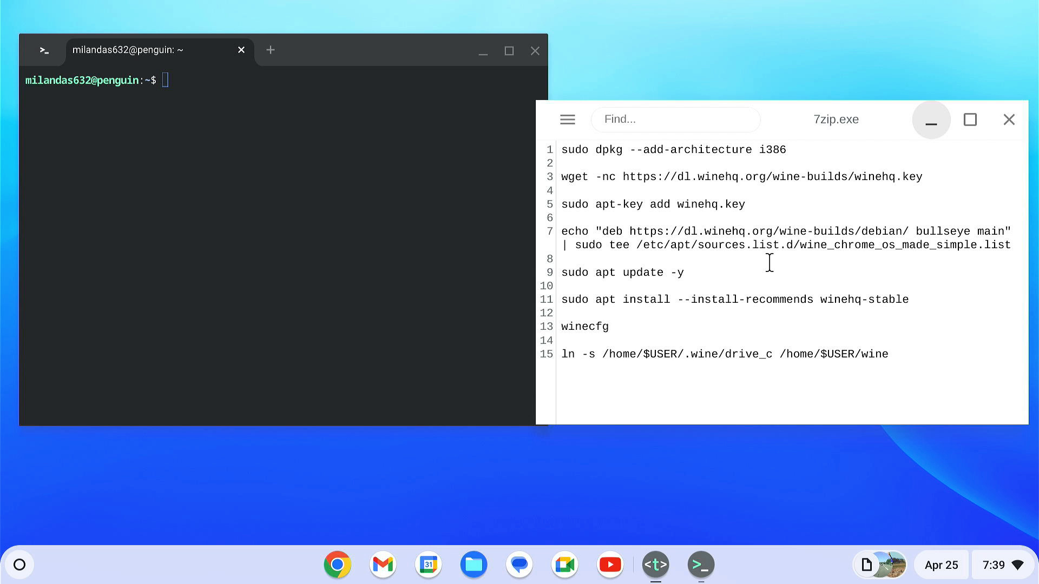
left_click_drag(574, 151, 812, 148)
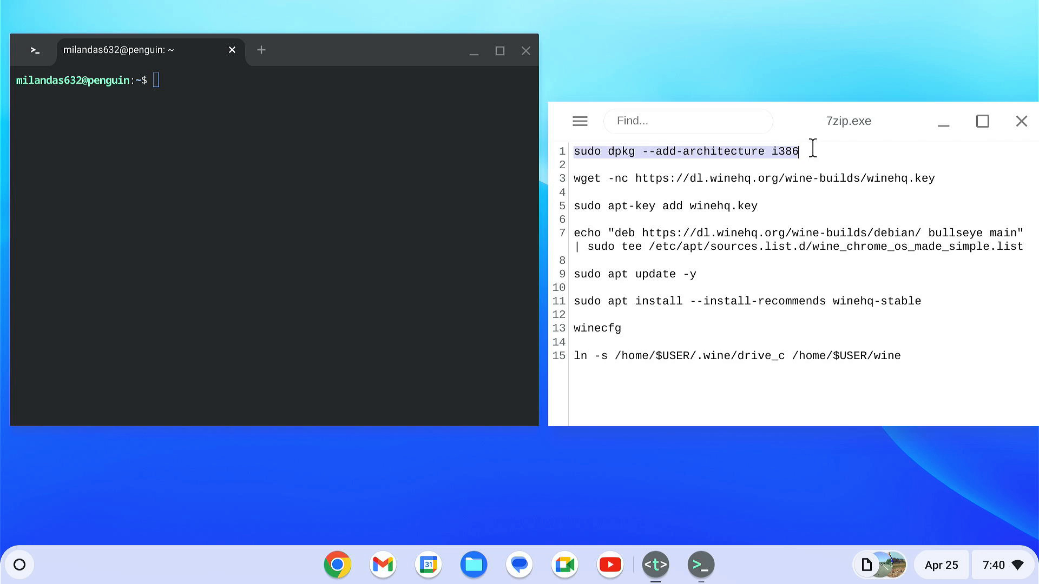
right_click(262, 100)
key("Return")
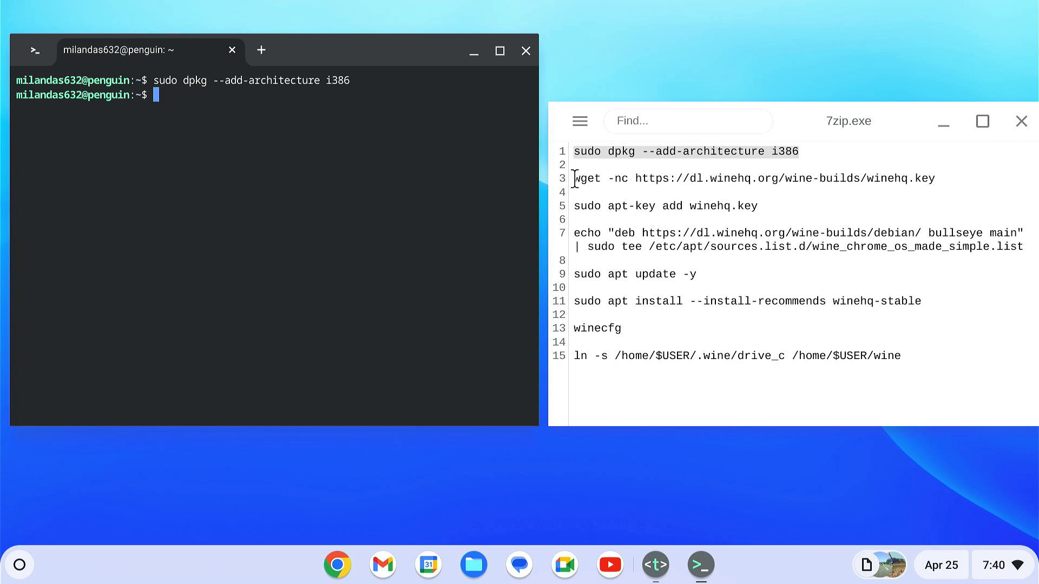
Step: Download winehq.key with the wget command from the notes
mouse_move(574, 179)
left_mouse_down()
mouse_move(684, 186)
mouse_move(839, 167)
mouse_move(942, 176)
left_mouse_up()
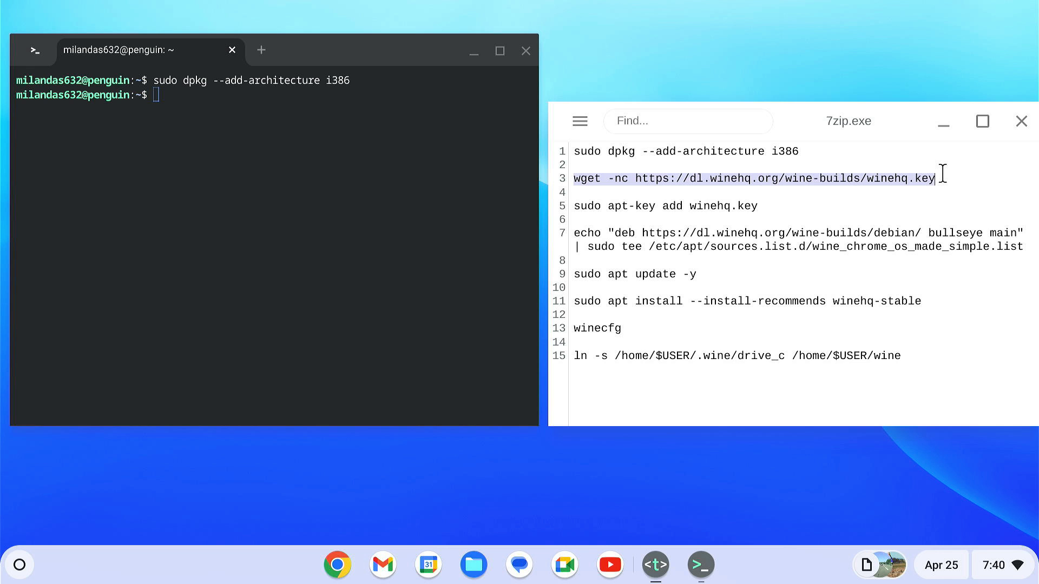
left_click(235, 128)
right_click(234, 127)
key("Return")
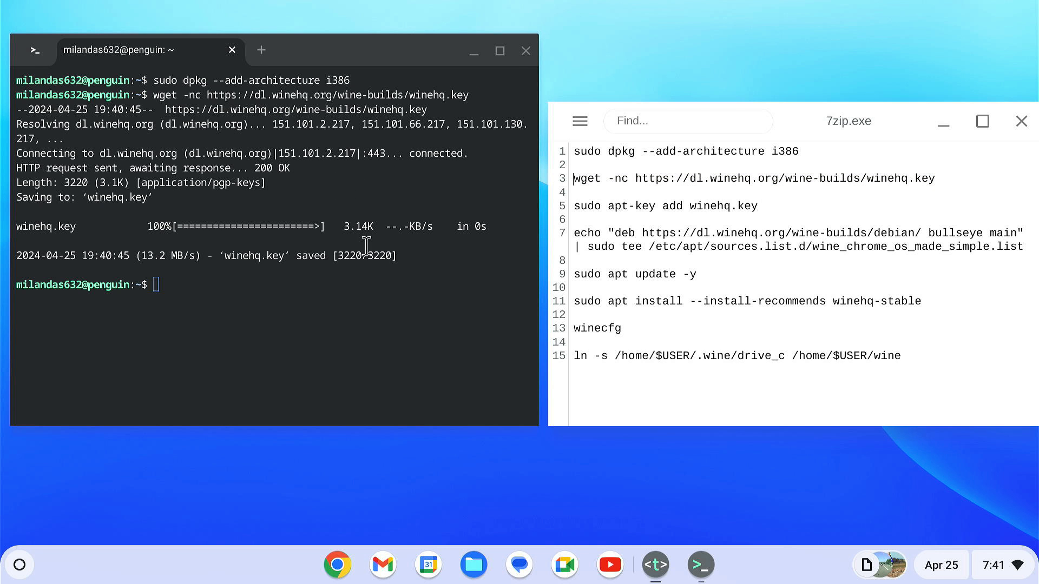
Step: Confirm winehq.key appears in Linux files in the Files app, then minimize Files
left_click(464, 573)
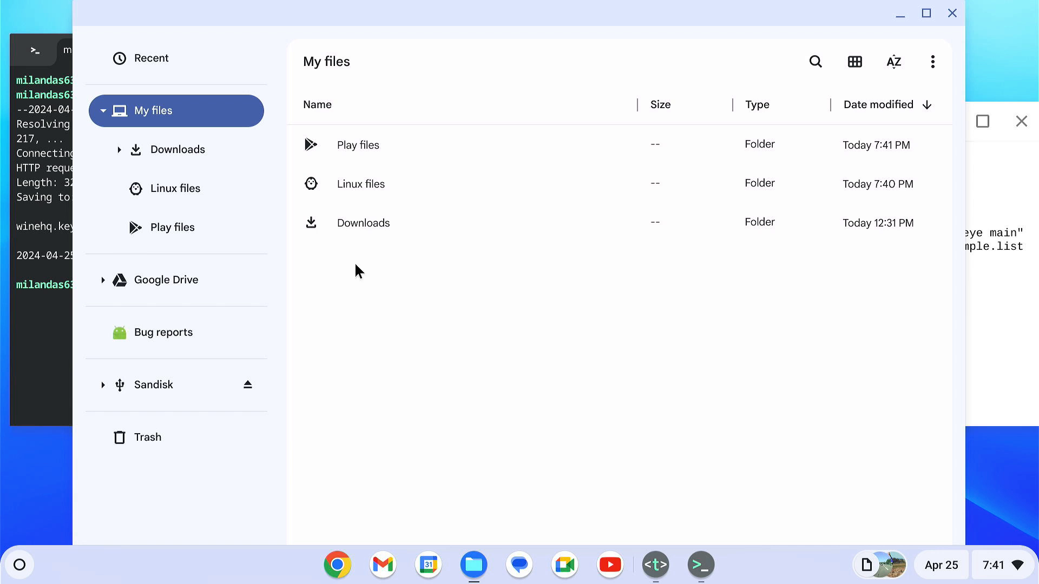
double_click(366, 186)
left_click(377, 147)
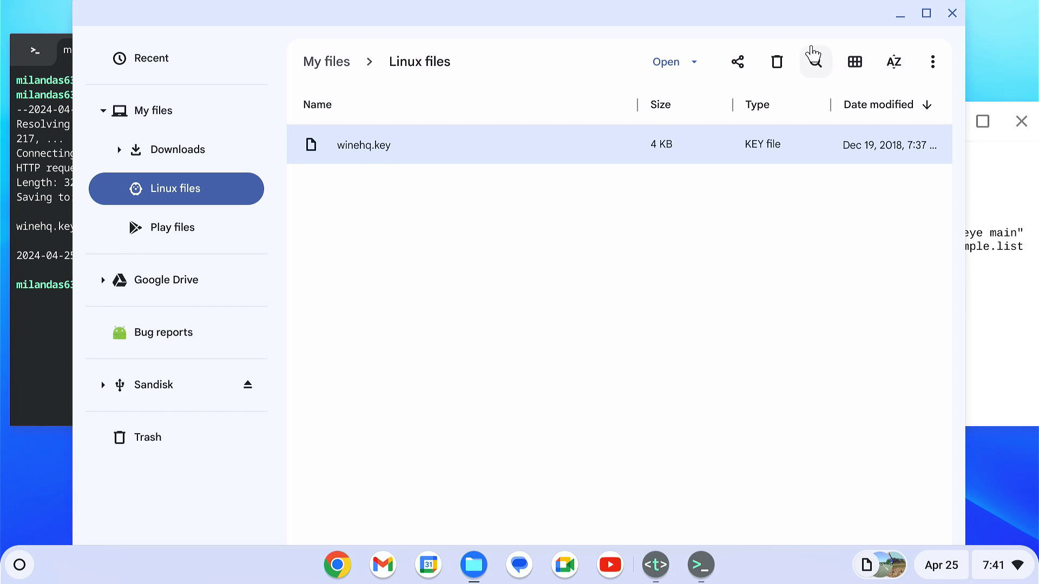
left_click(900, 15)
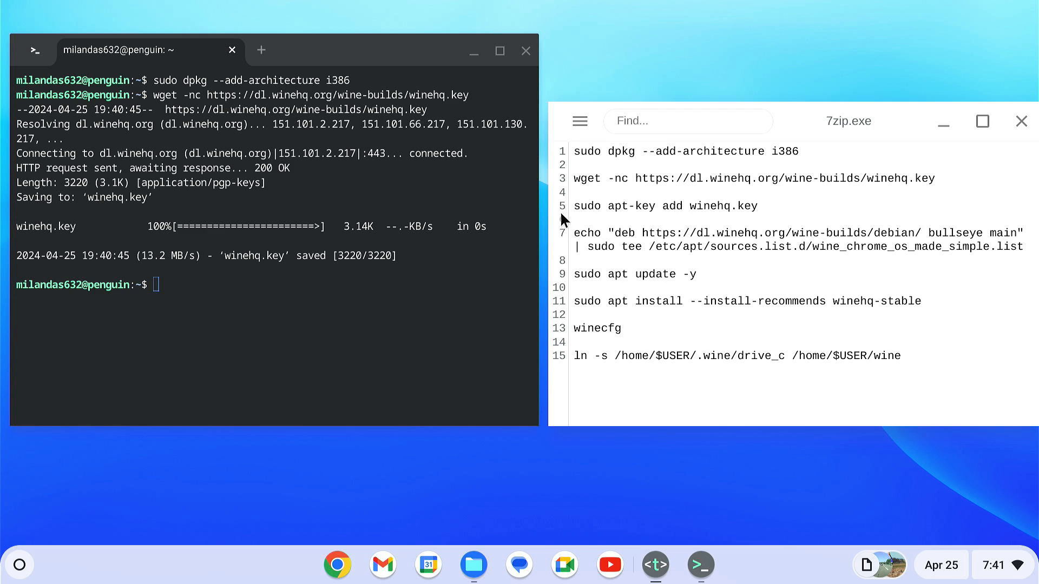
Step: Add the WineHQ key using the apt-key add command from the notes
left_click_drag(573, 206, 772, 204)
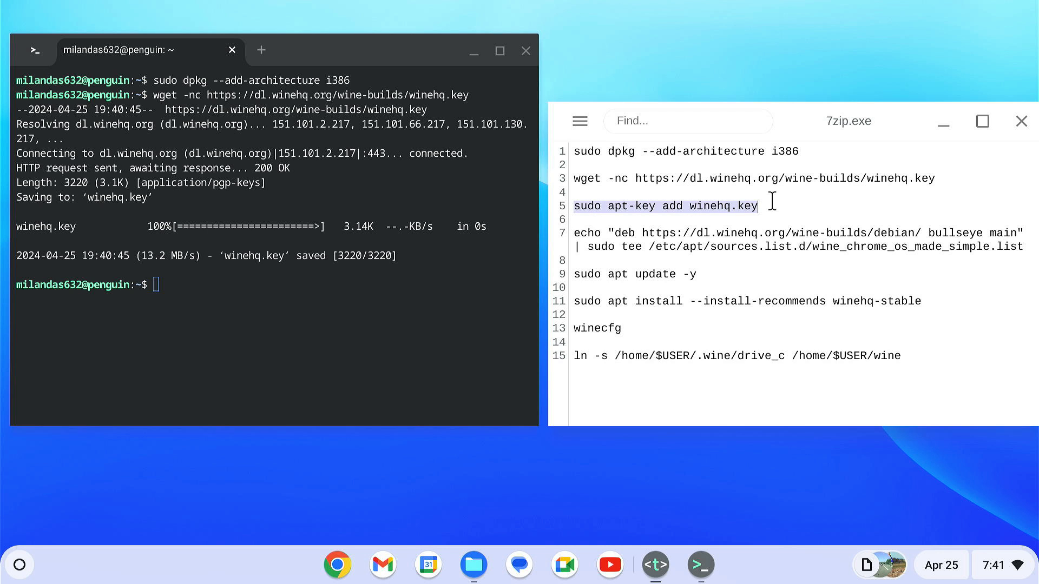
key("ctrl+c")
left_click(287, 310)
key("ctrl+shift+v")
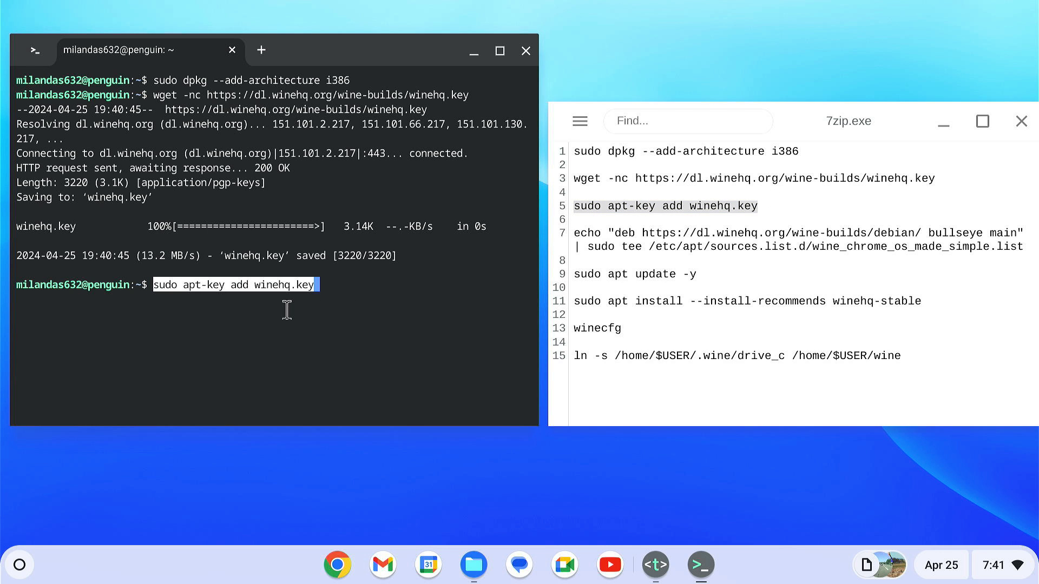
key("Return")
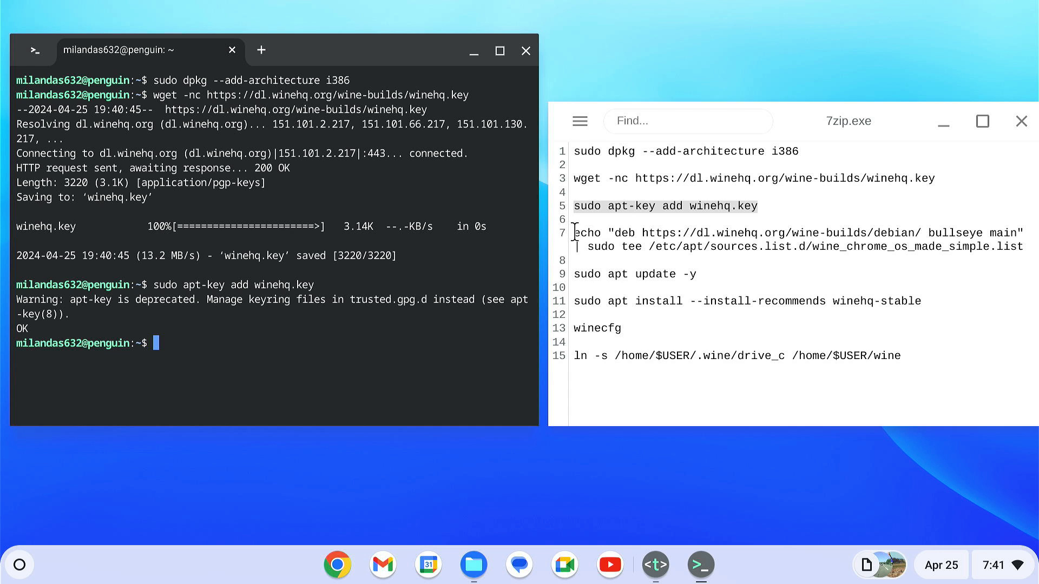
Step: Add the WineHQ bullseye repository with the echo/tee command
mouse_move(572, 233)
left_mouse_down()
mouse_move(714, 253)
mouse_move(969, 252)
mouse_move(1034, 238)
left_mouse_up()
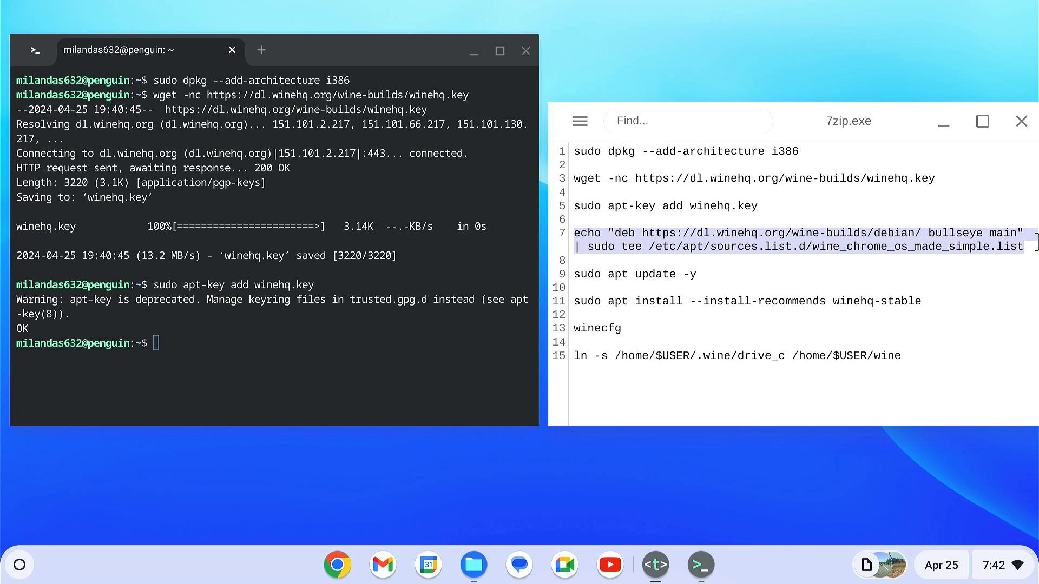
key("ctrl+c")
left_click(329, 336)
key("ctrl+shift+v")
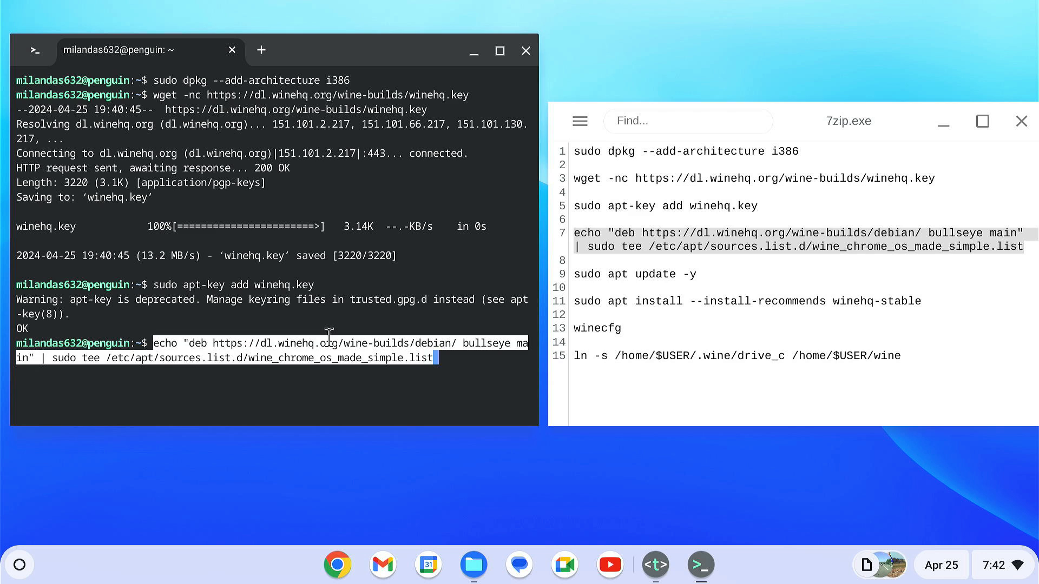
key("Return")
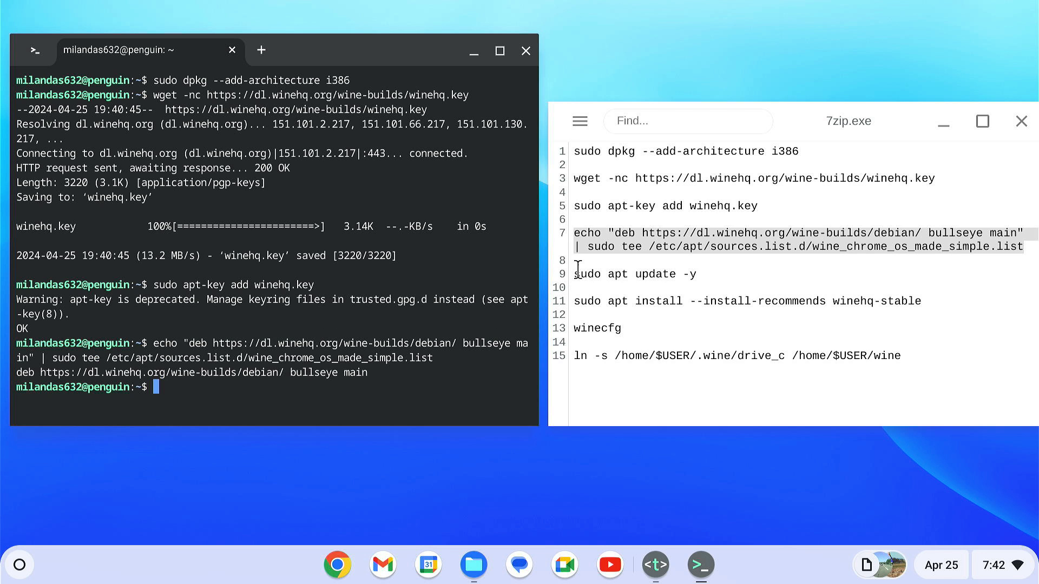
Step: Refresh the package lists with 'sudo apt update -y'
left_click_drag(576, 274, 714, 276)
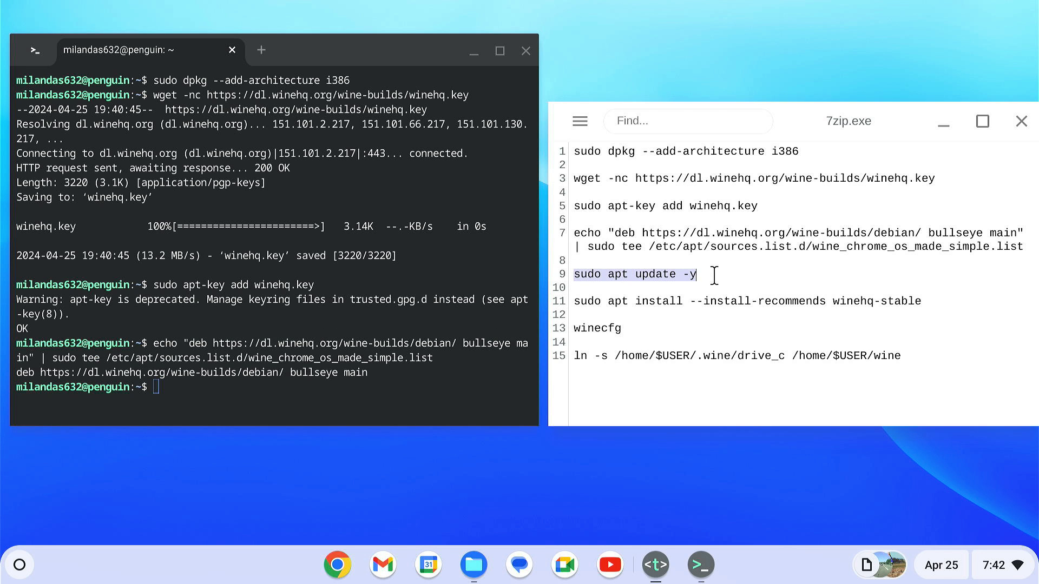
key("ctrl+c")
left_click(325, 408)
key("ctrl+shift+v")
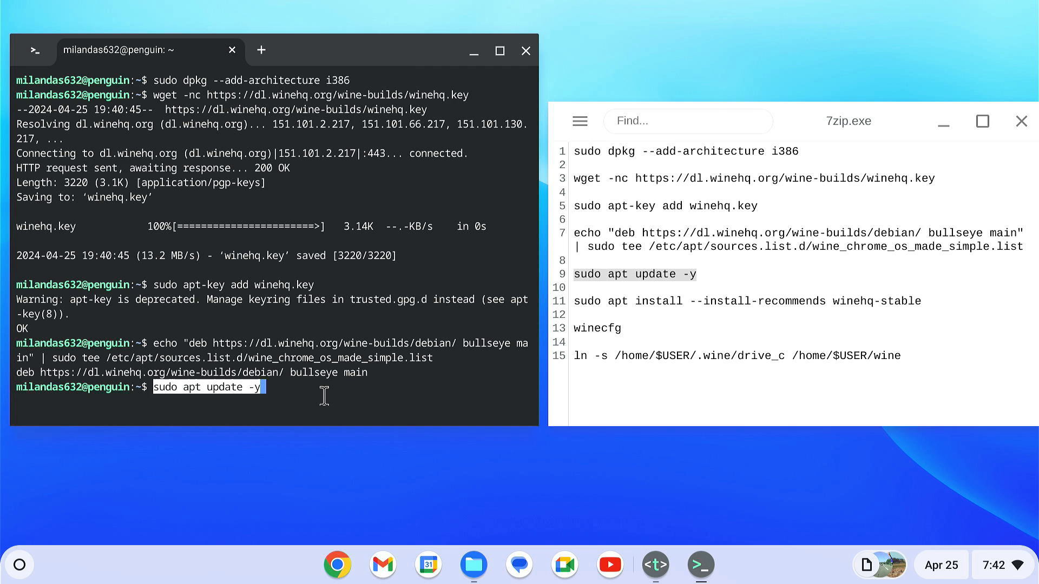
key("Return")
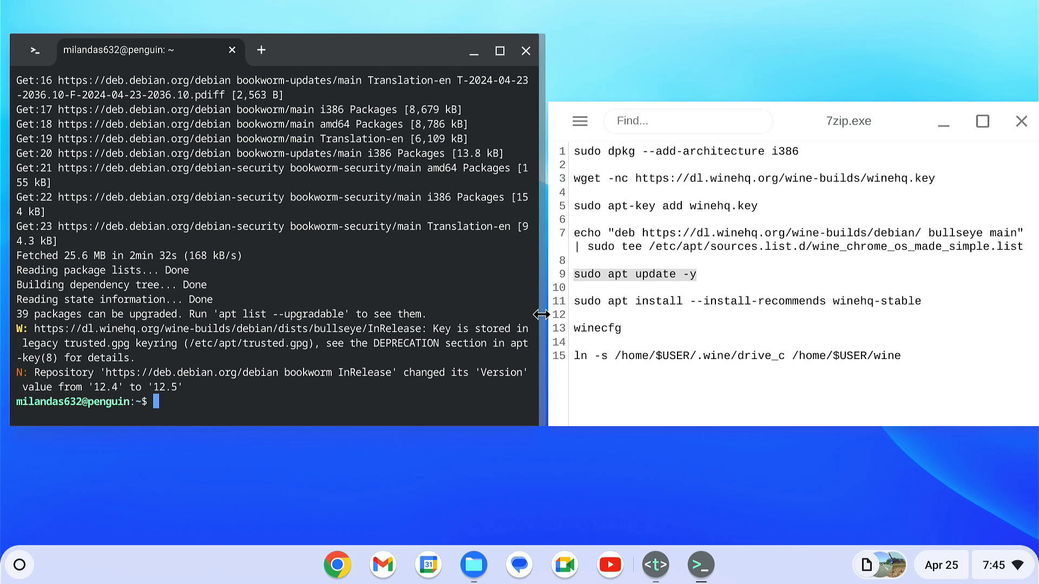
Step: Run the apt install winehq-stable command with recommended dependencies and confirm with Y
left_click_drag(573, 301, 939, 295)
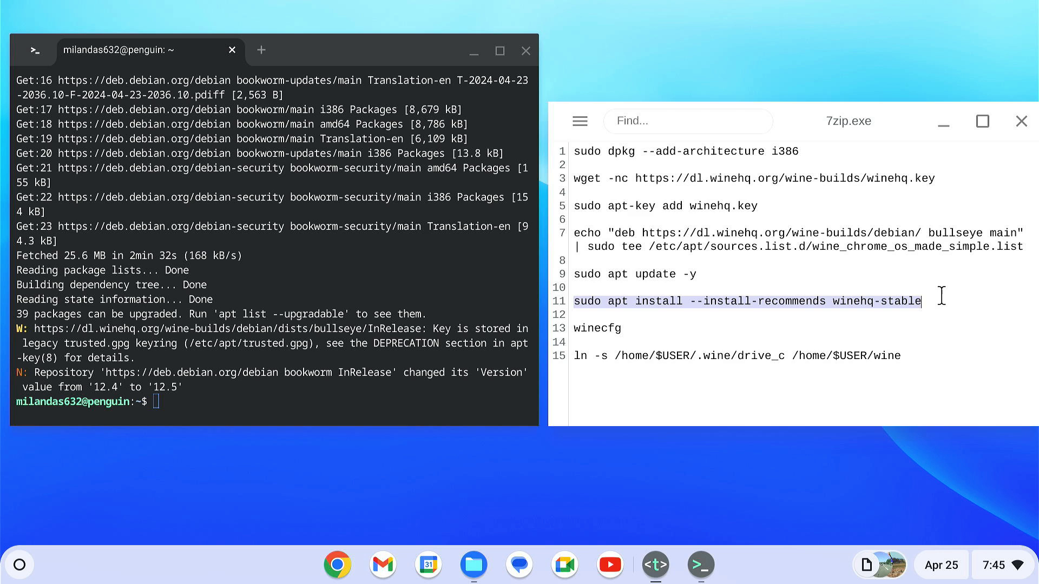
right_click(247, 404)
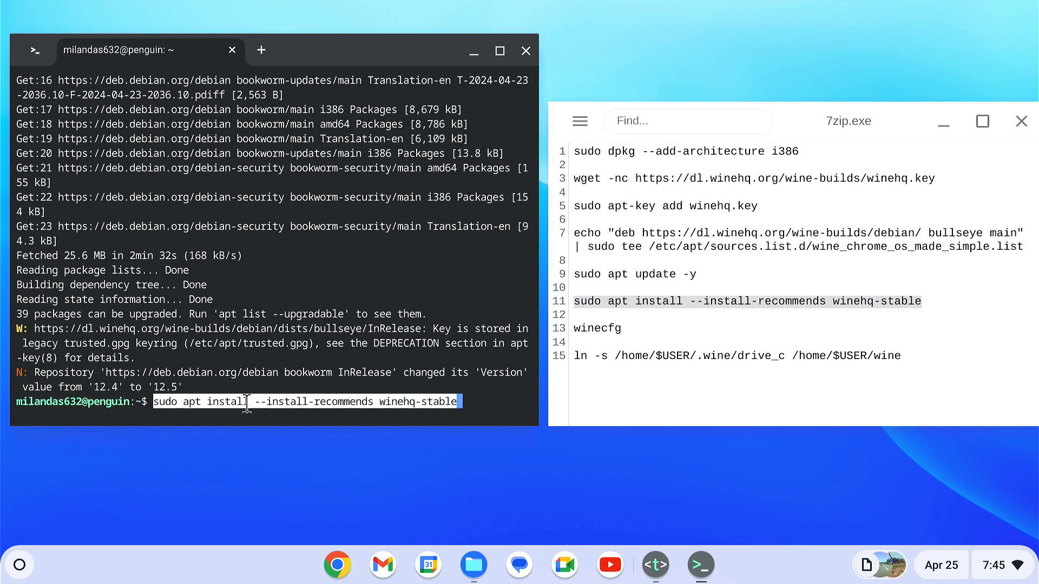
key("Return")
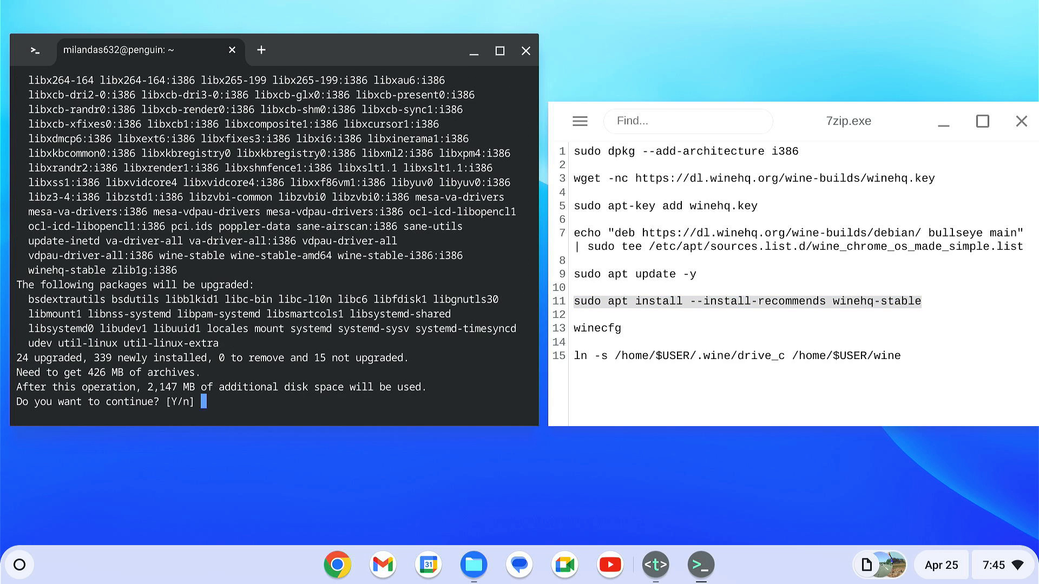
type("Y")
key("Return")
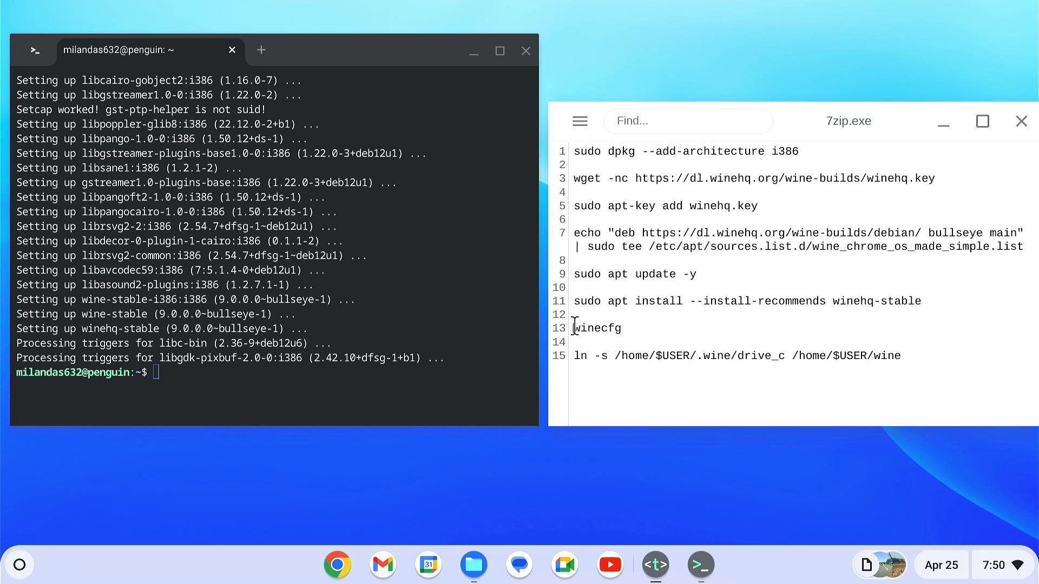
Step: Run winecfg, accept the wine-mono installation, and close Wine configuration with OK
left_click_drag(574, 329, 635, 330)
key("ctrl+c")
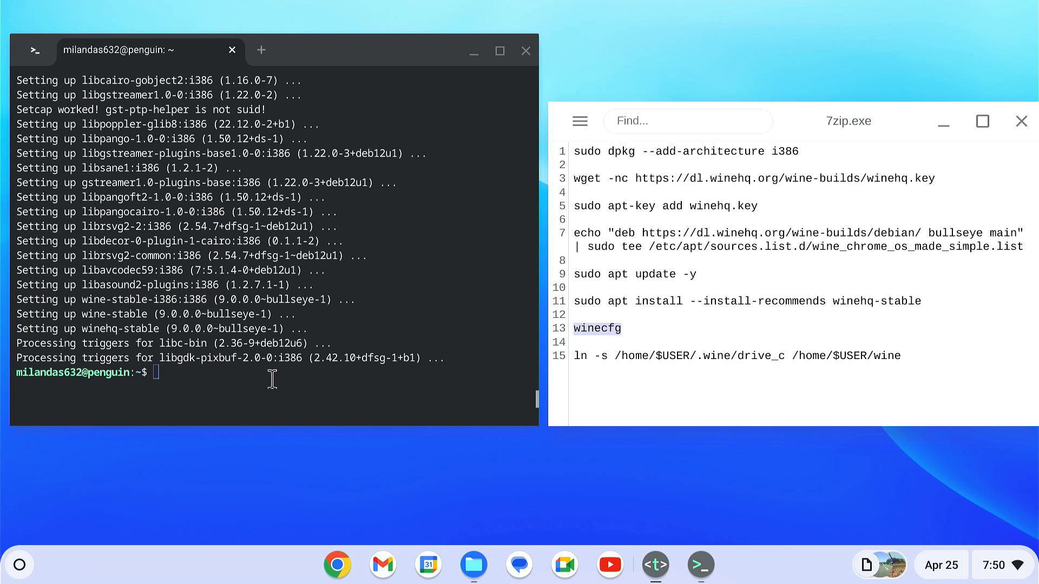
right_click(272, 377)
key("Return")
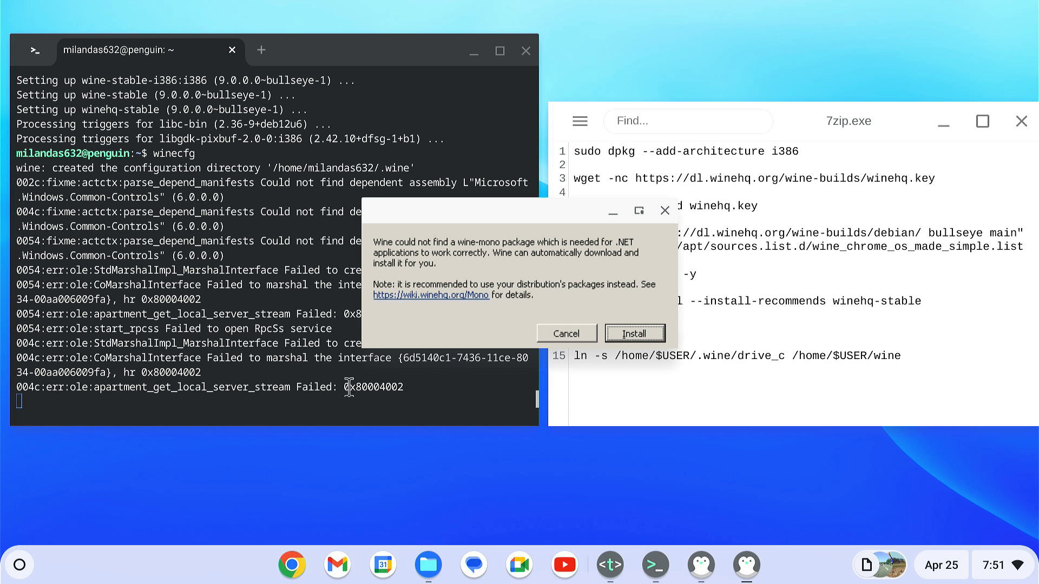
left_click(639, 335)
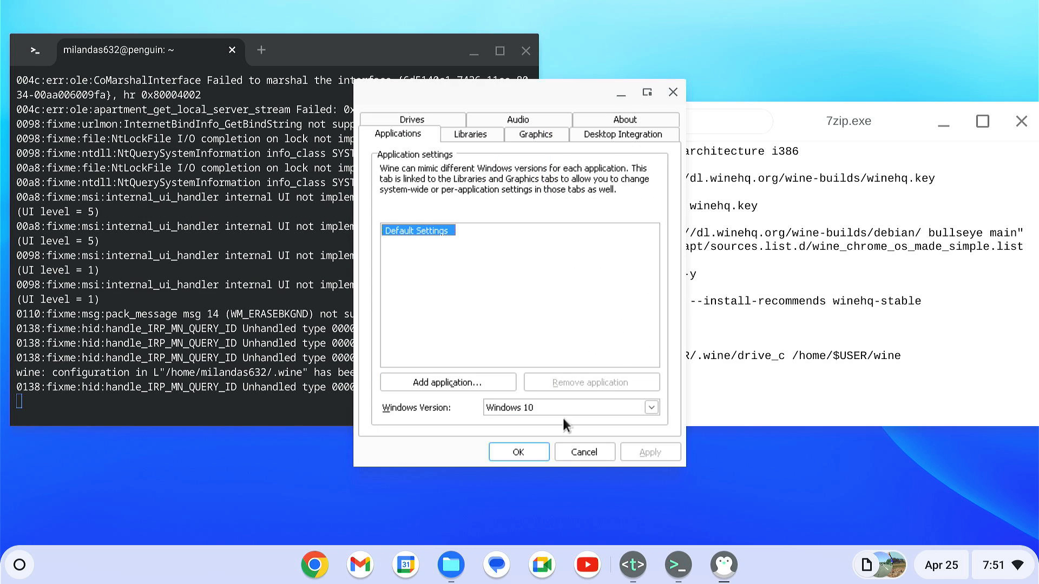
left_click(530, 451)
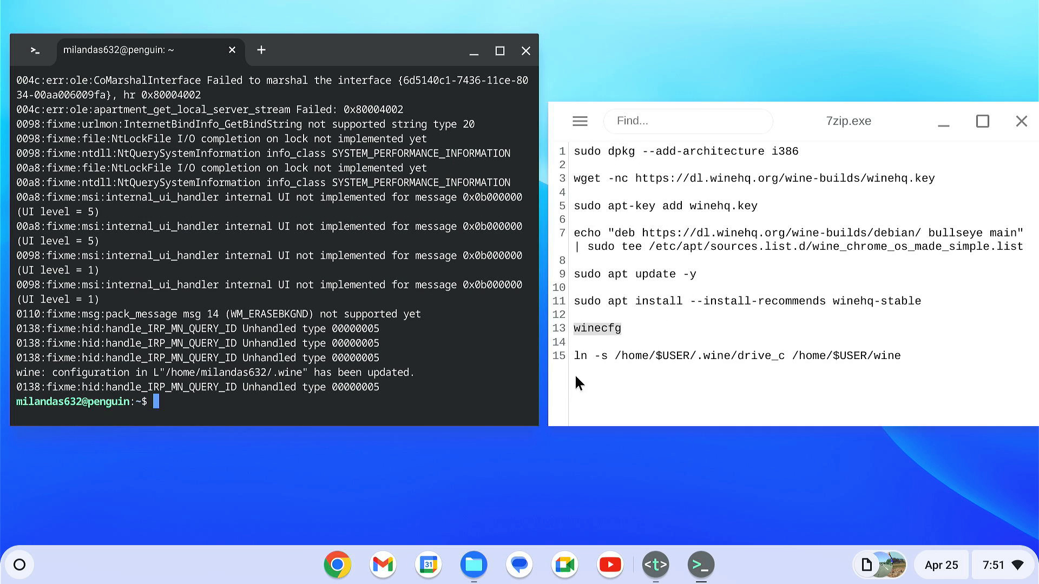
Step: Symlink Wine's drive_c to ~/wine with the ln -s command, then close the terminal
left_click_drag(574, 357, 902, 361)
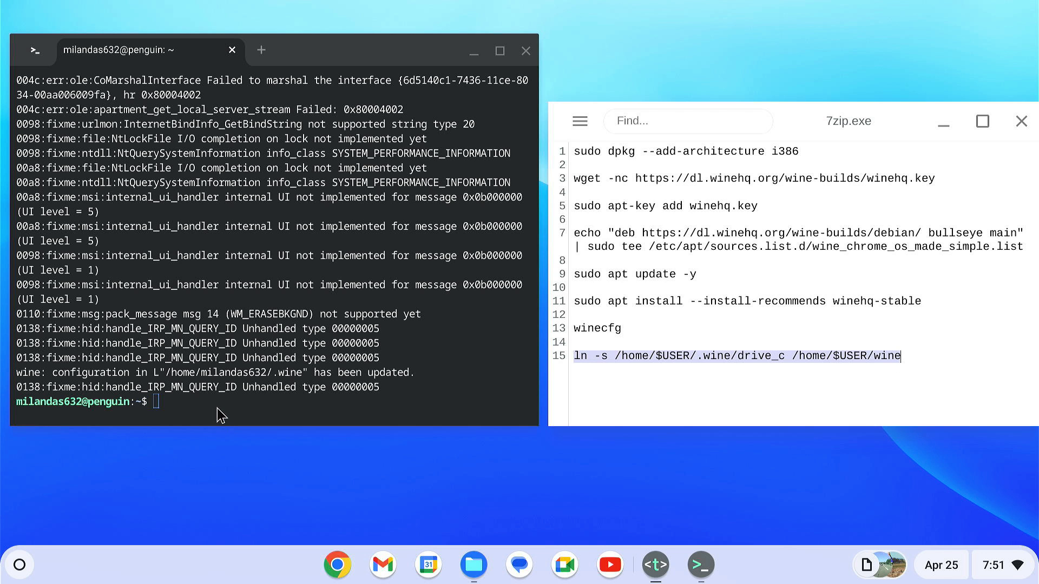
key("ctrl+shift+v")
key("Return")
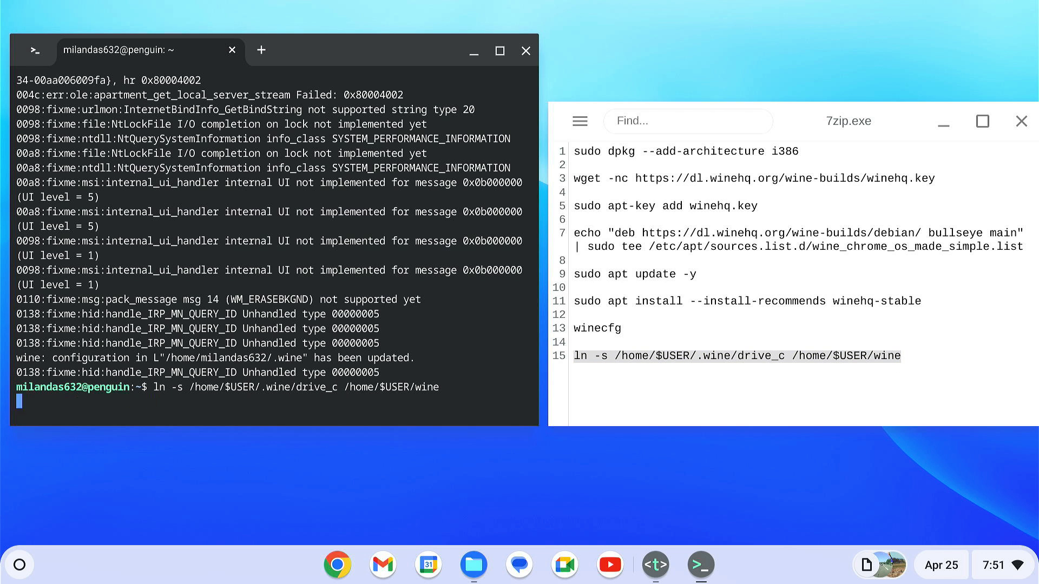
left_click(526, 50)
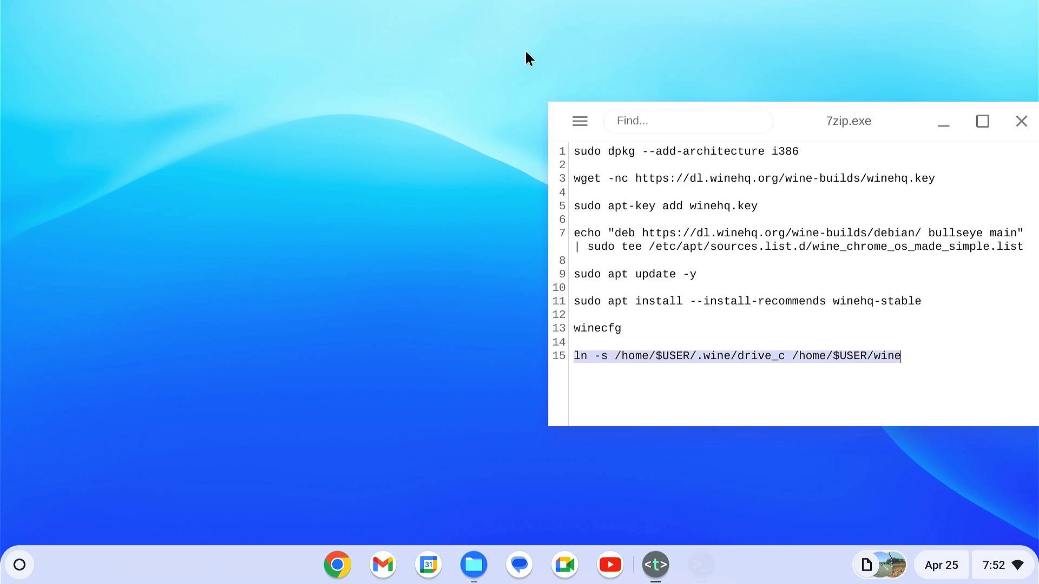
Step: Close the notes and open the wine folder in Linux files, showing Program Files and users
left_click(1018, 123)
left_click(524, 560)
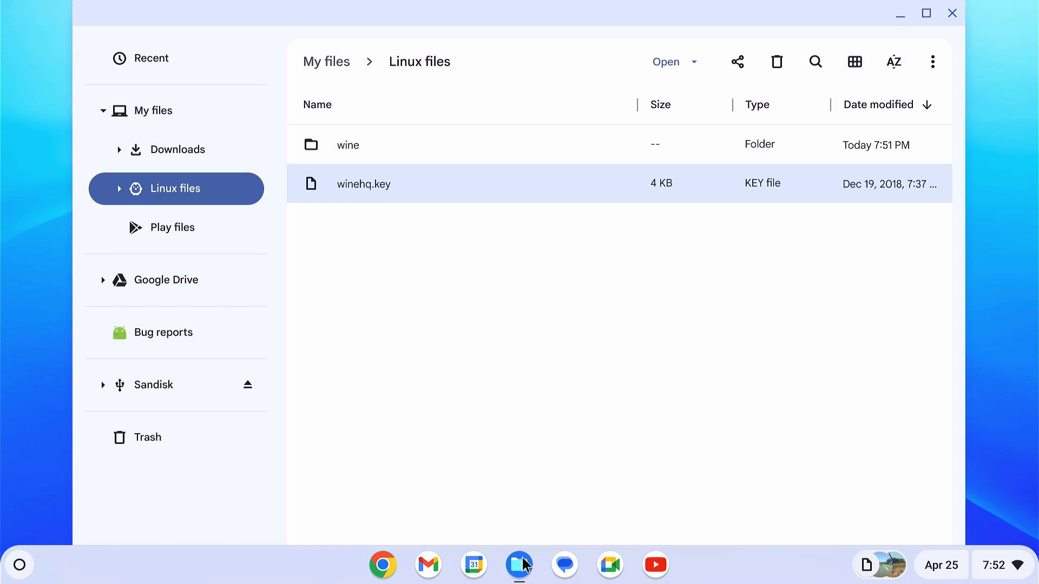
left_click(390, 151)
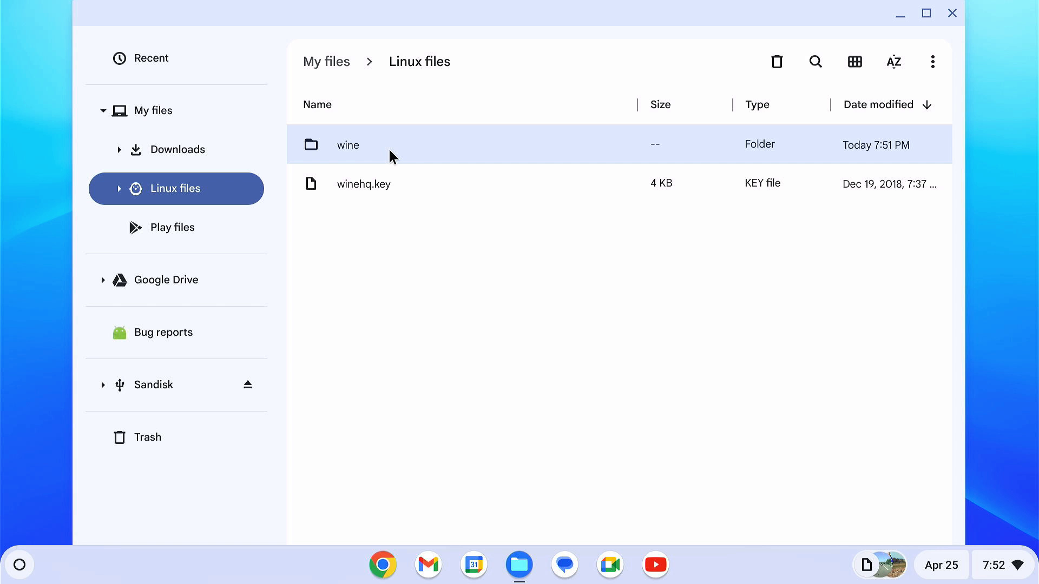
double_click(390, 147)
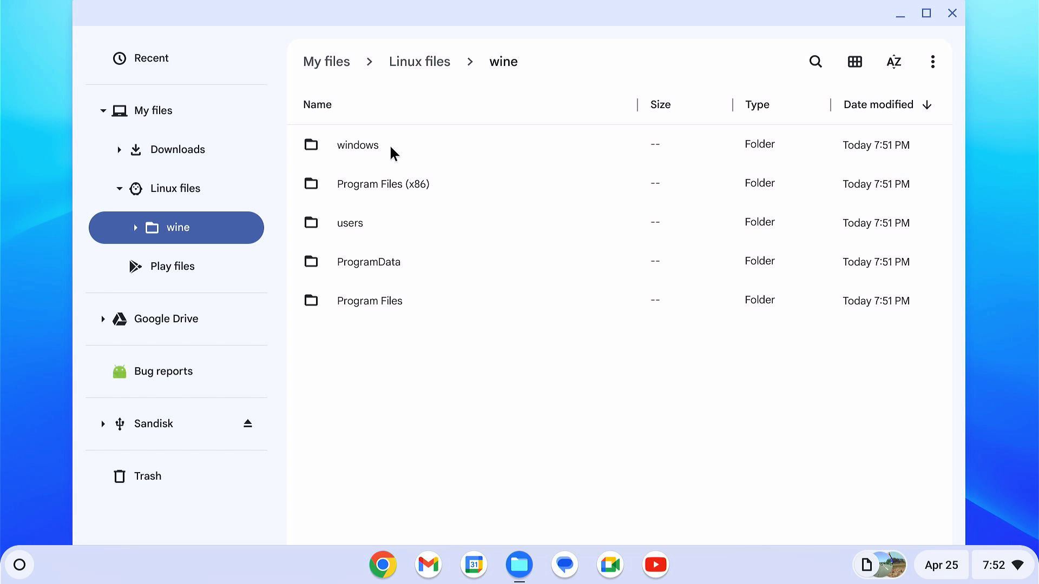
left_click(400, 193)
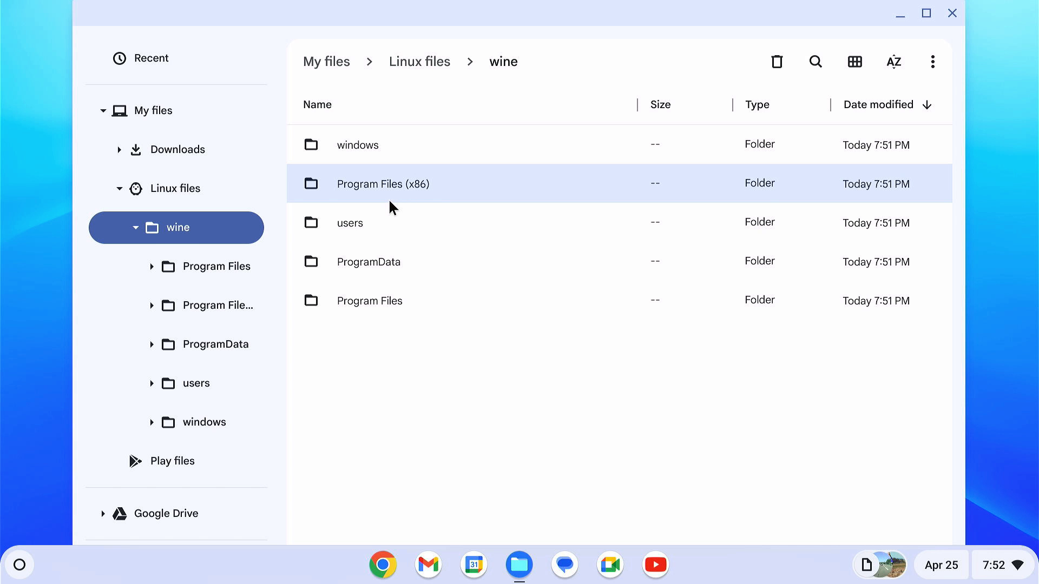
left_click(391, 221)
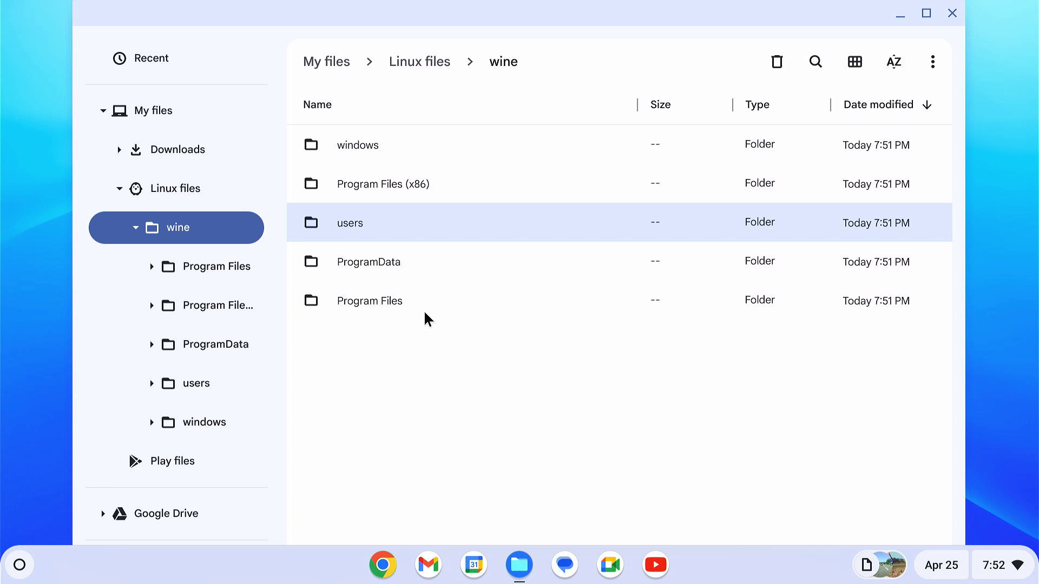
left_click(135, 228)
left_click(121, 191)
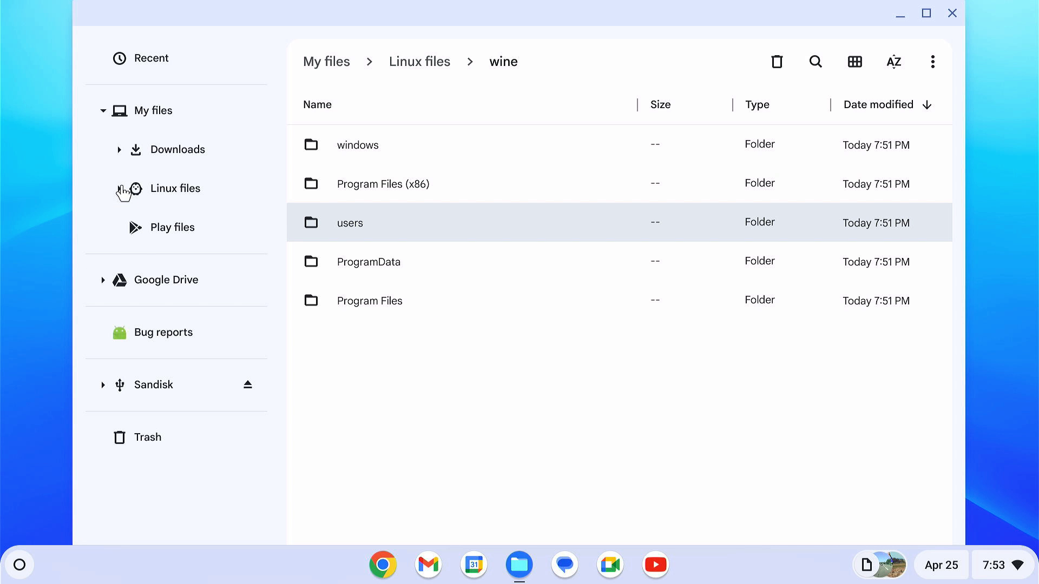
Step: Copy vlc-media-player-3-0-20.exe from Downloads and paste it into Linux files
left_click(192, 154)
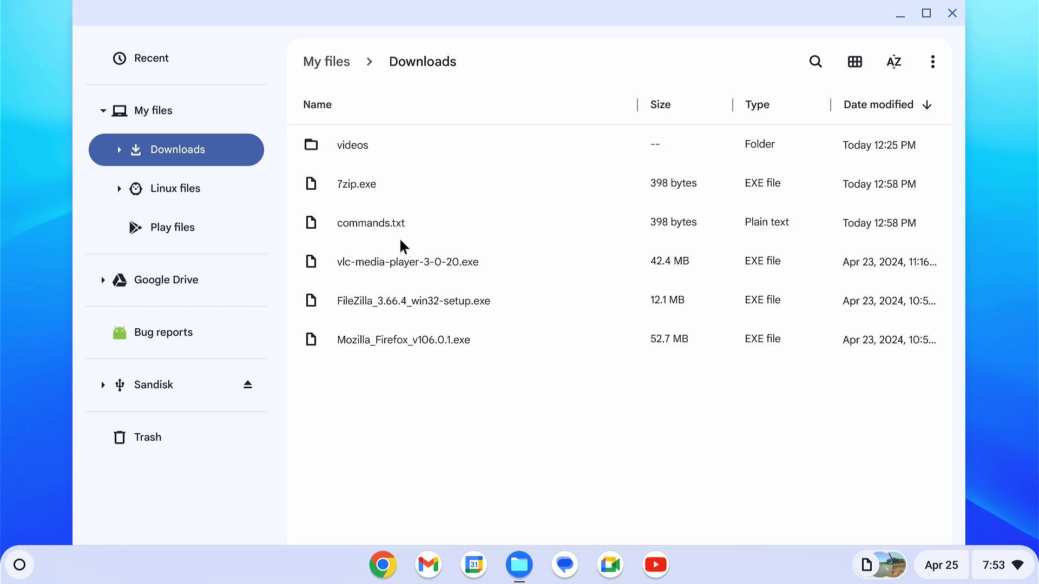
left_click(410, 257)
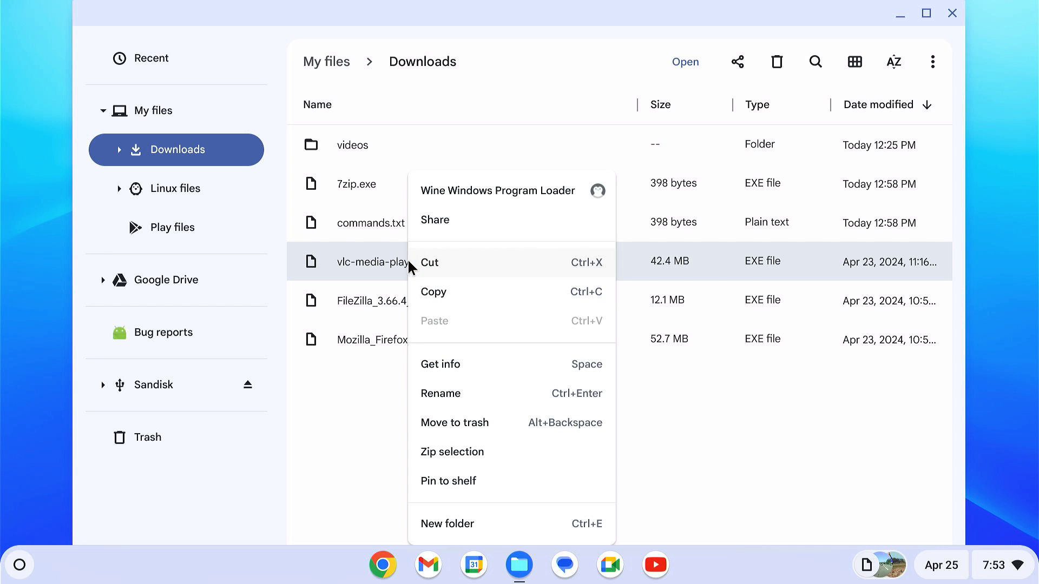
left_click(459, 292)
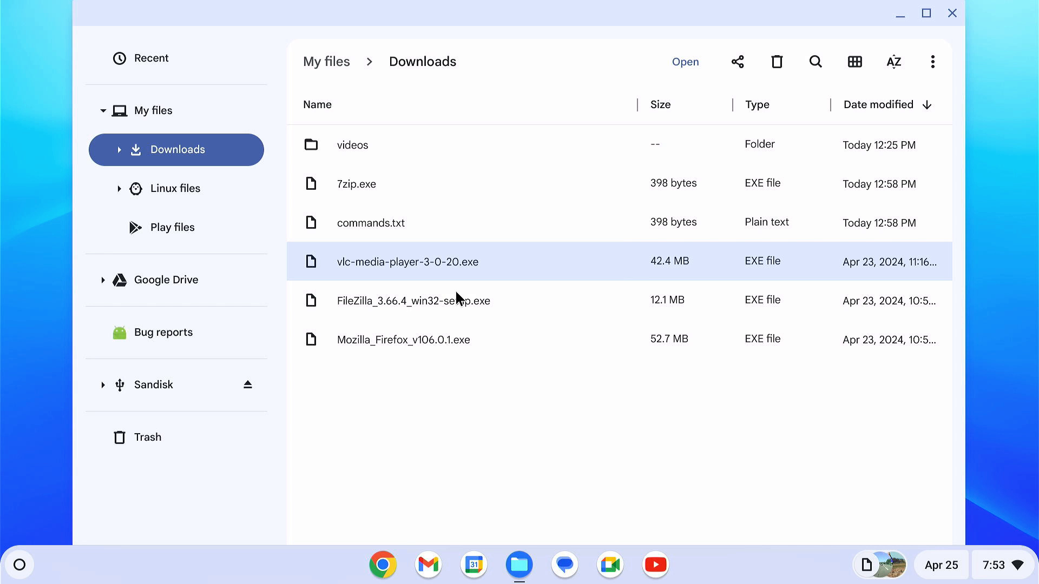
left_click(211, 198)
right_click(352, 225)
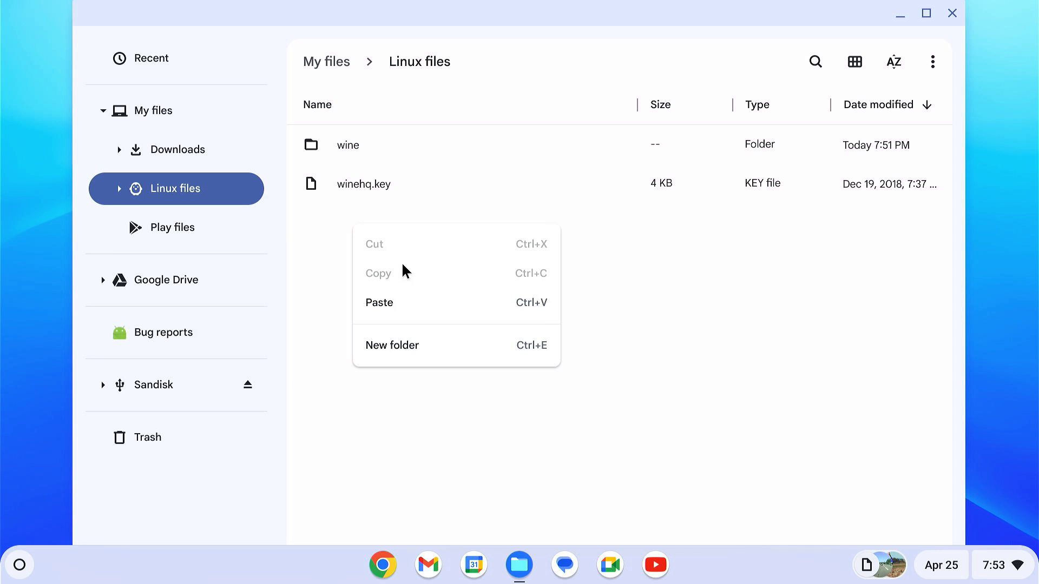
left_click(428, 303)
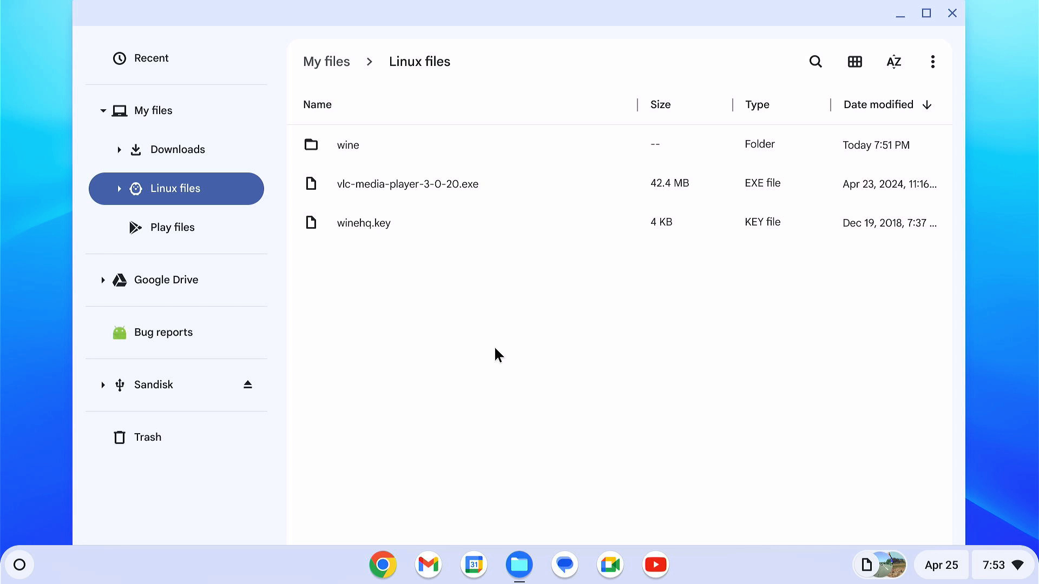
Step: Run the VLC installer with Wine Windows Program Loader, keep the default options, and finish setup
left_click(443, 186)
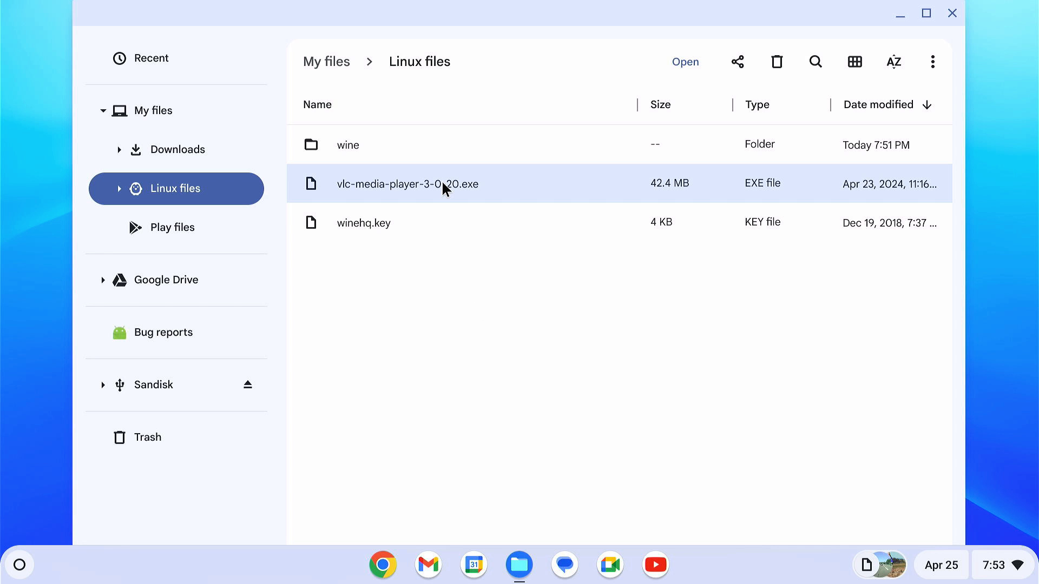
right_click(443, 187)
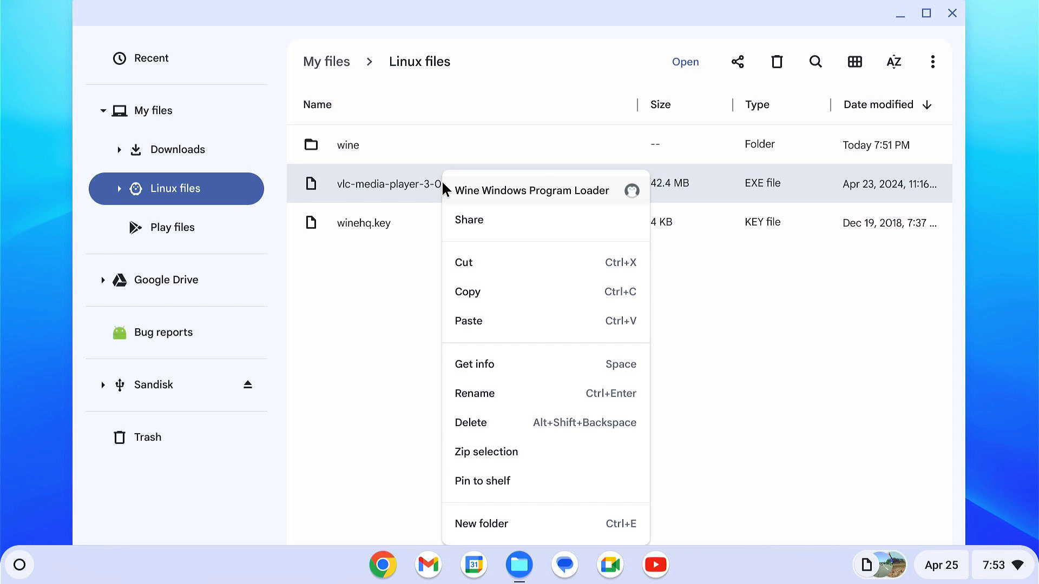
left_click(536, 190)
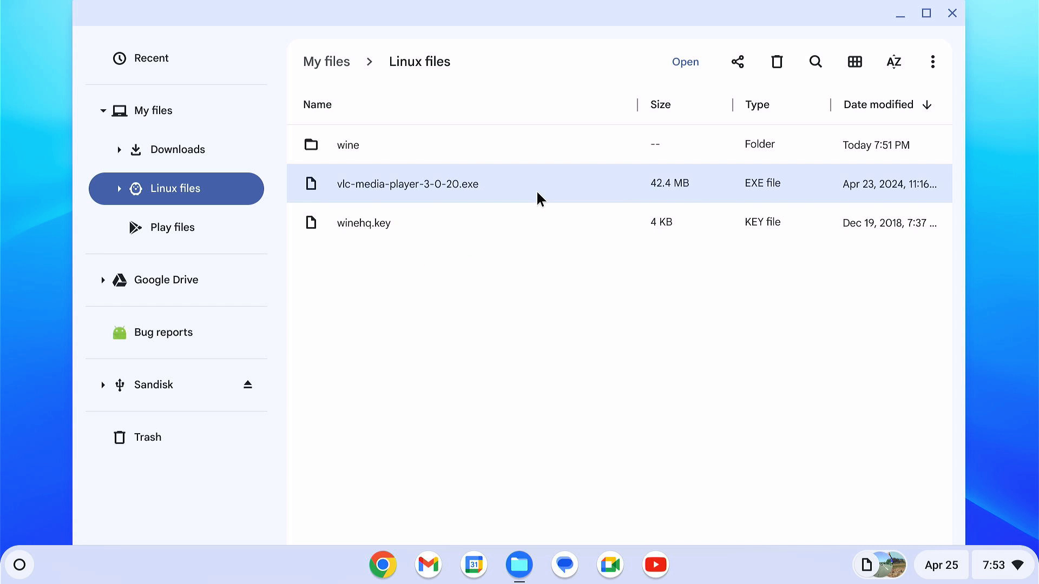
left_click(536, 321)
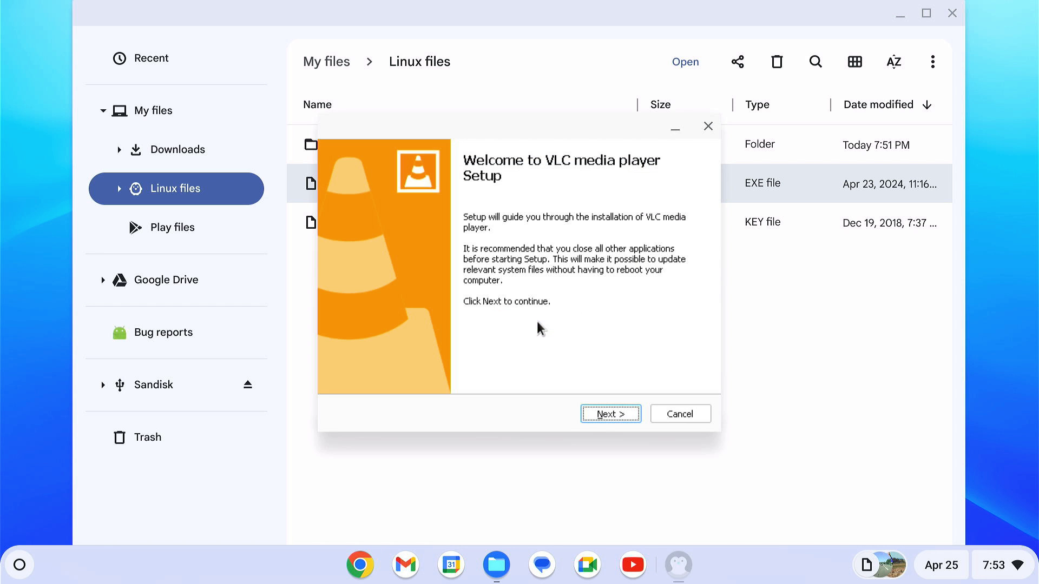
left_click(612, 414)
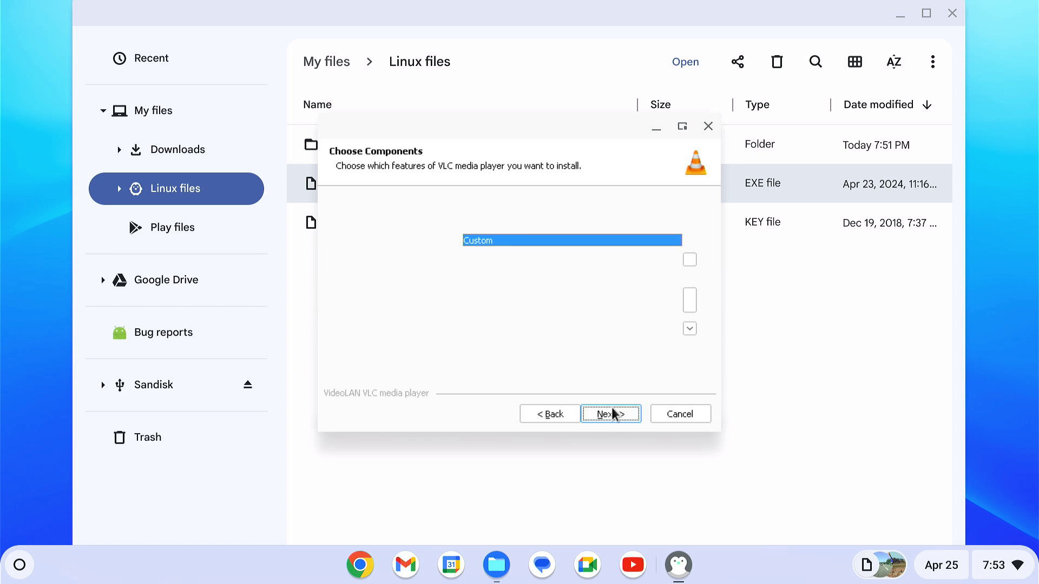
left_click(613, 414)
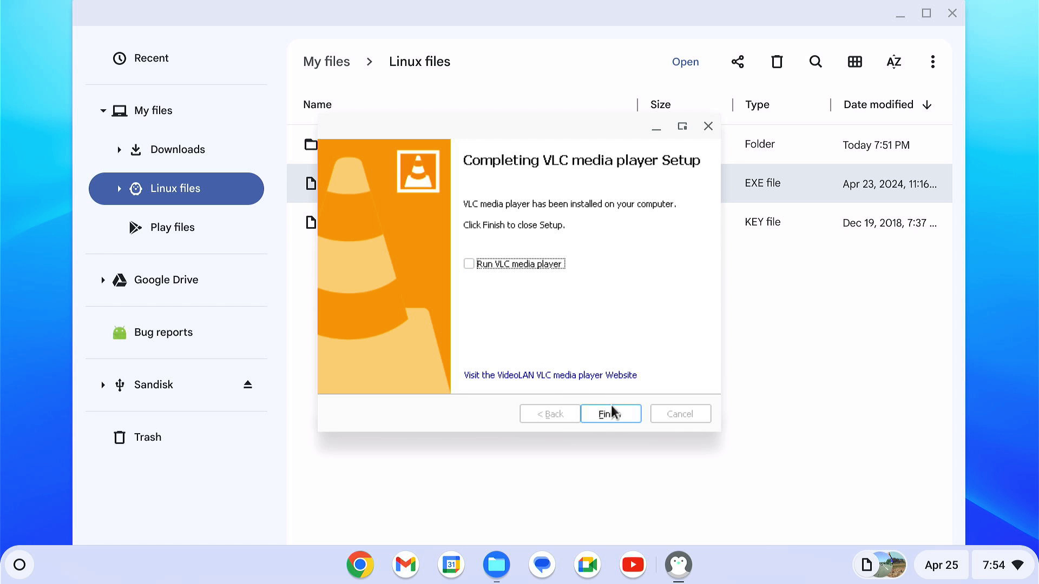
left_click(610, 413)
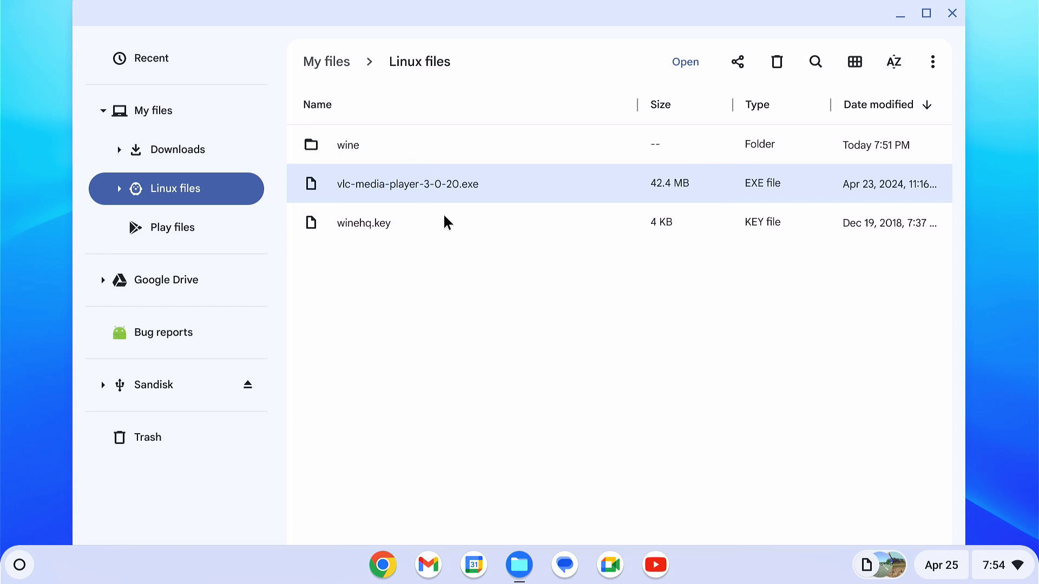
Step: Go to wine > Program Files > VideoLAN > VLC and launch vlc.exe with Wine Windows Program Loader
double_click(395, 143)
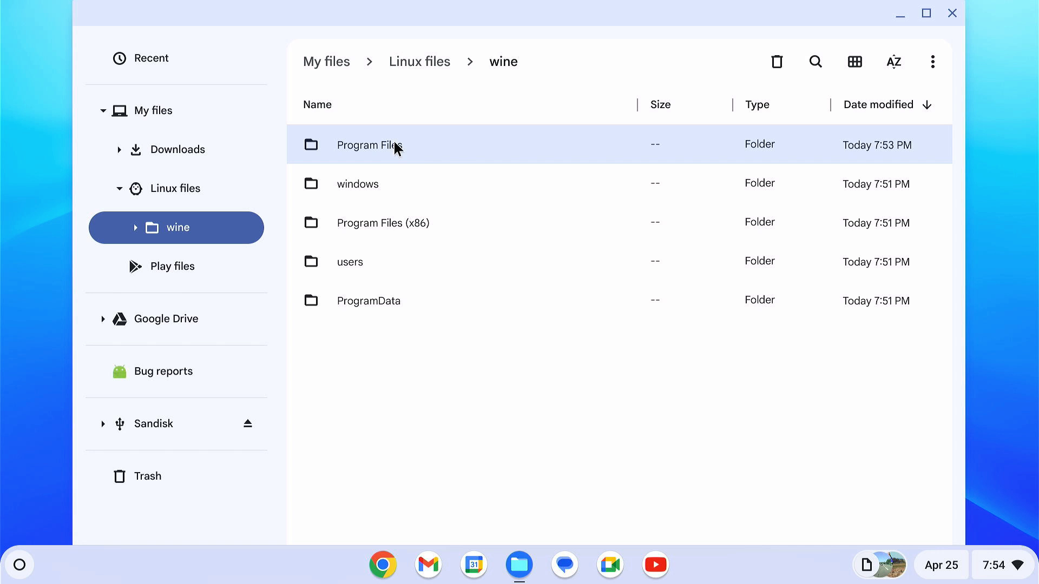
double_click(417, 145)
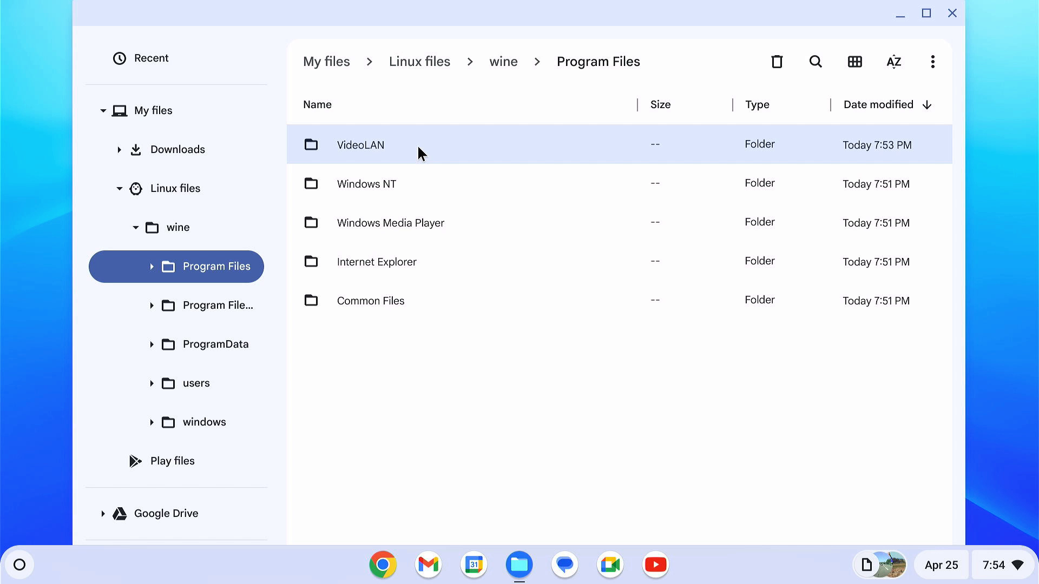
double_click(406, 149)
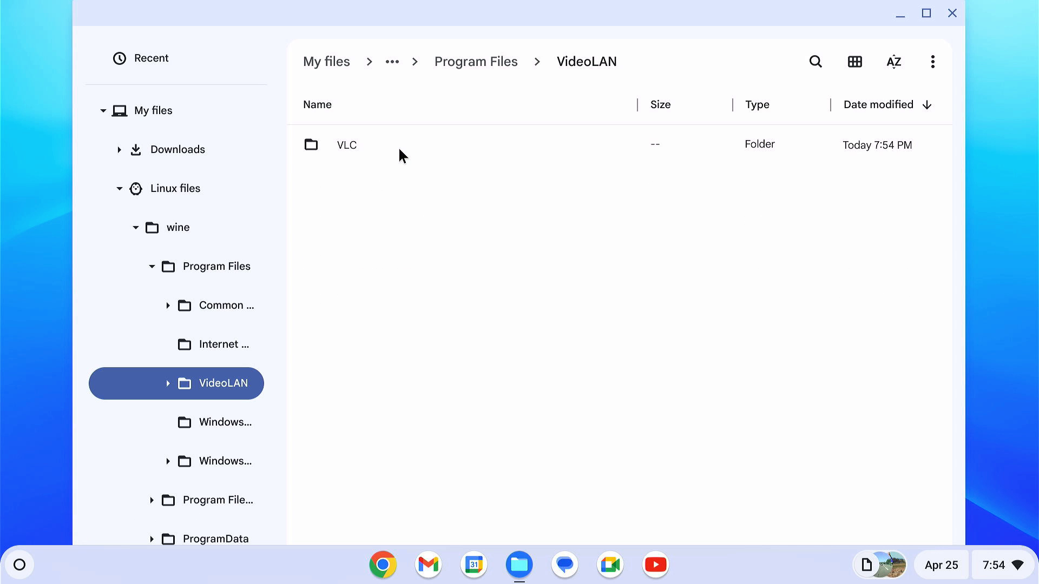
double_click(374, 144)
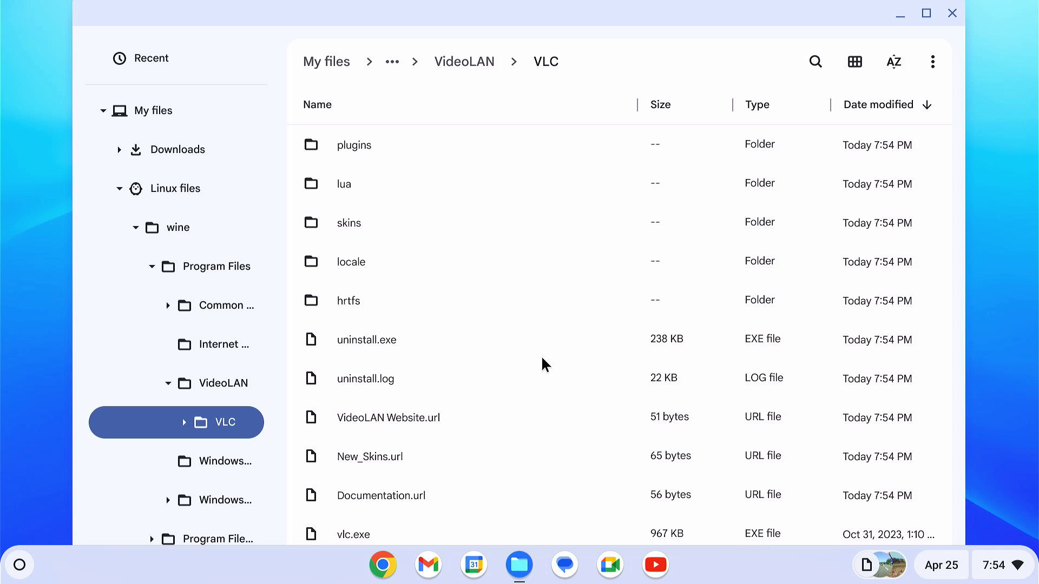
scroll(542, 358, "down", 2)
scroll(543, 358, "down", 3)
scroll(542, 357, "up", 2)
scroll(542, 358, "down", 4)
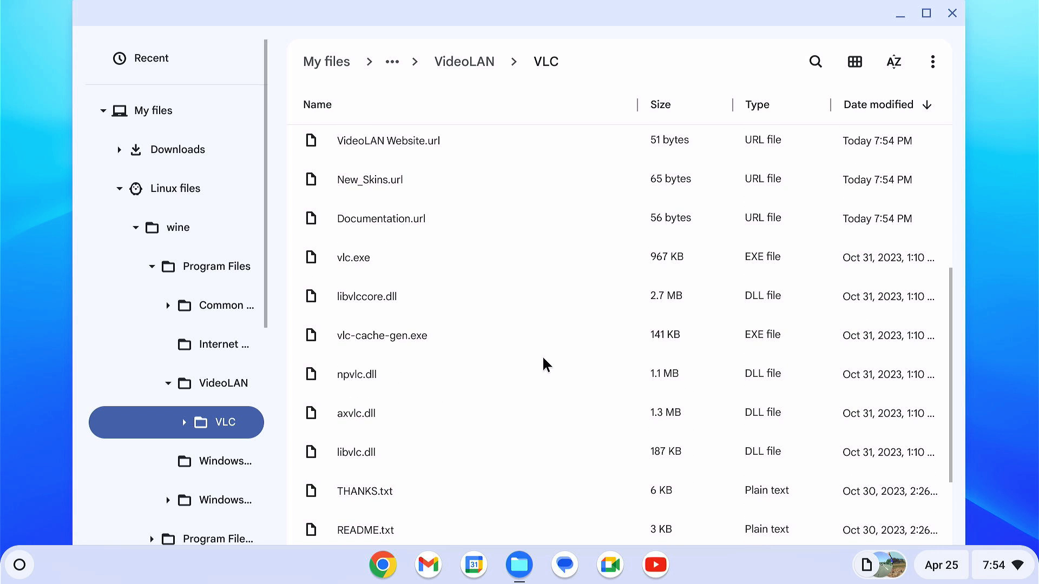
left_click(379, 255)
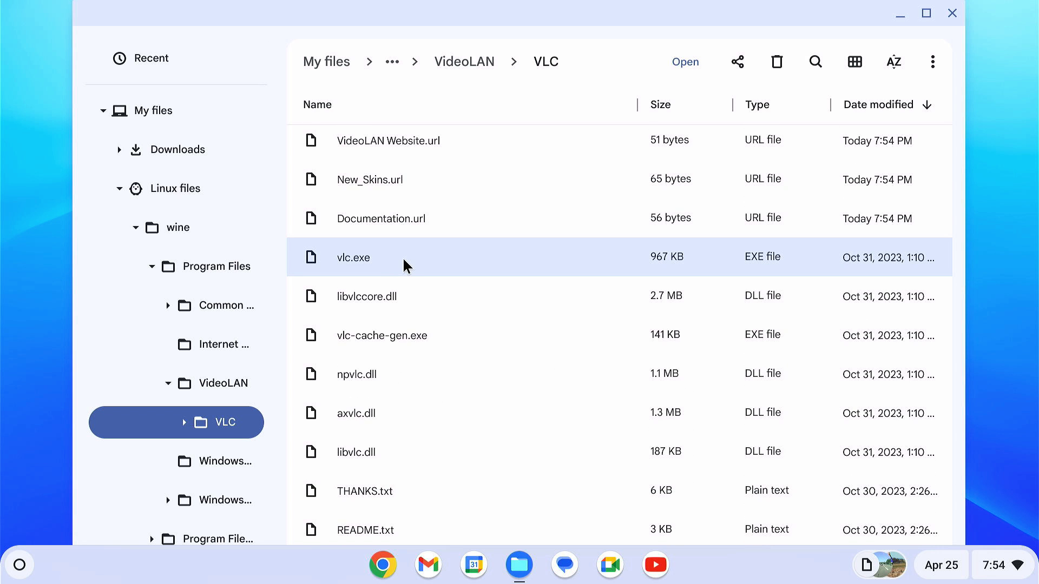
right_click(402, 257)
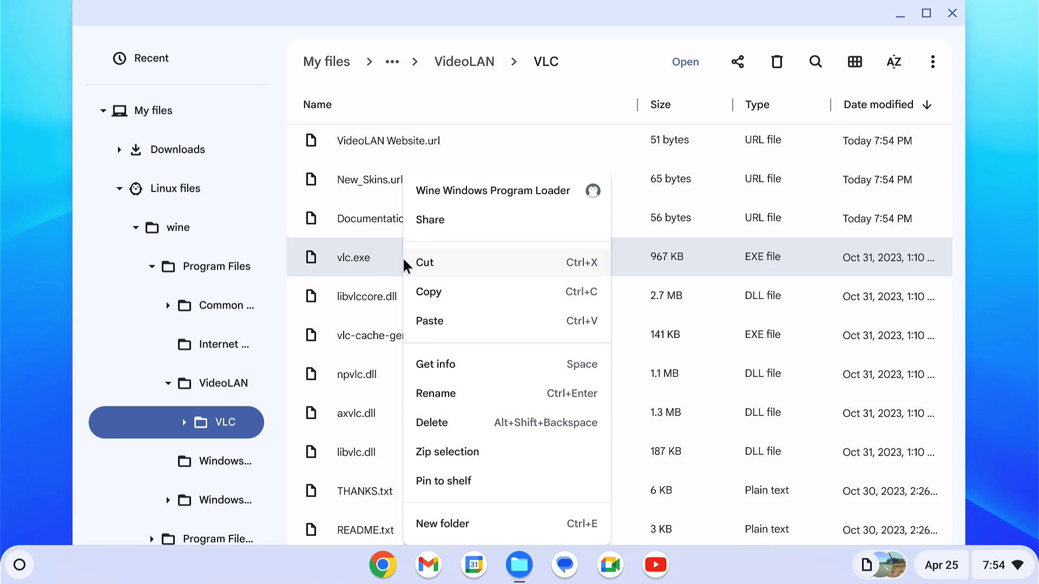
left_click(506, 193)
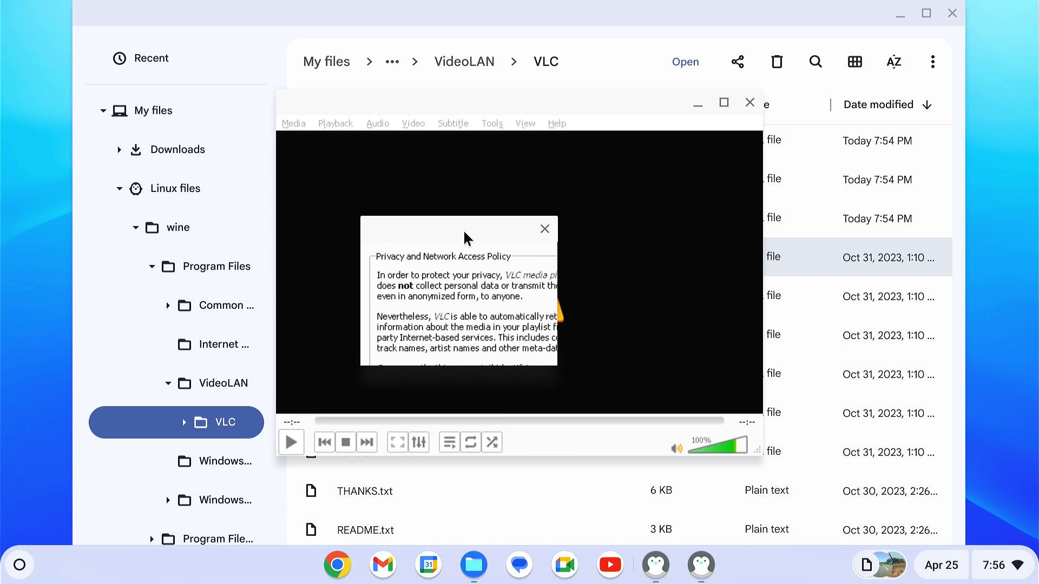
Step: Dismiss VLC's privacy notice and copy the three MP4 videos from Downloads' videos folder
left_click(551, 226)
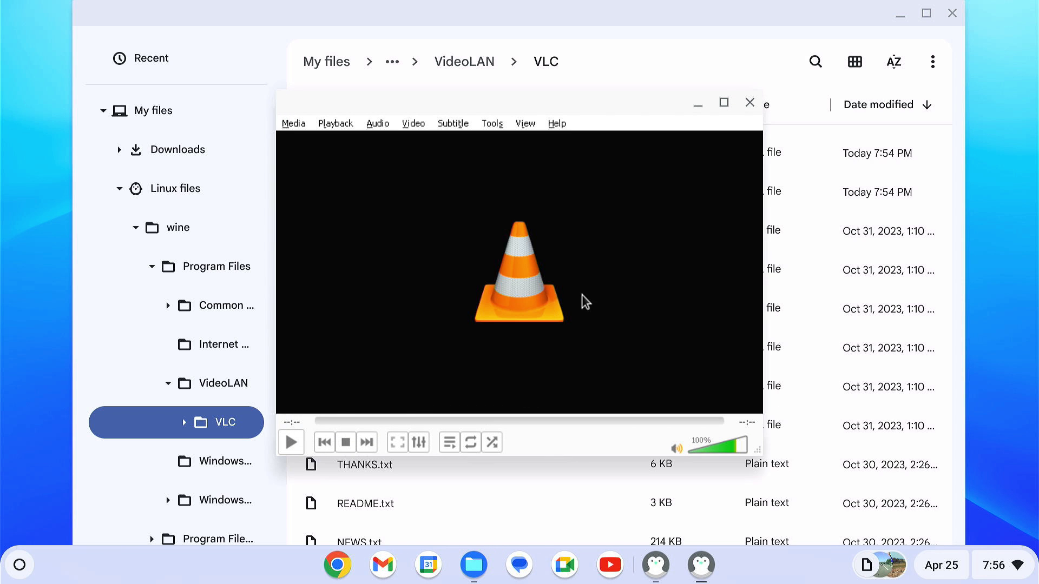
left_click(694, 106)
left_click(136, 228)
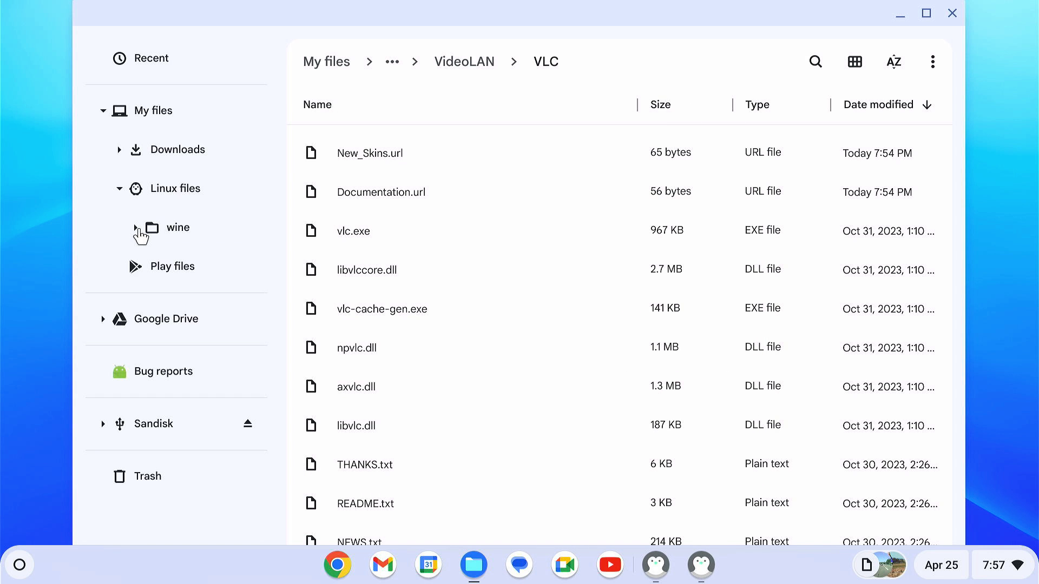
left_click(185, 158)
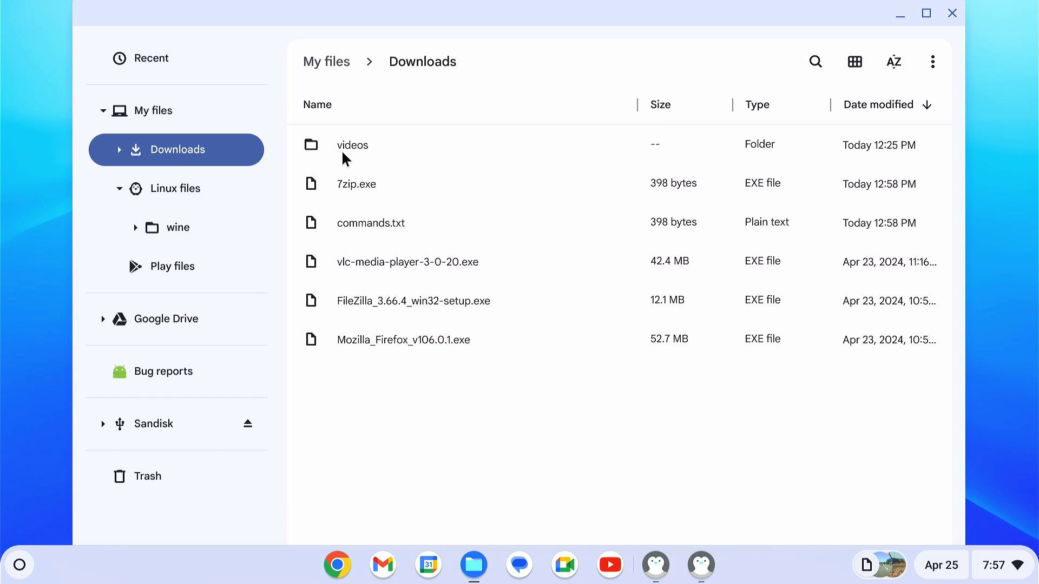
double_click(365, 149)
left_click_drag(422, 260, 433, 148)
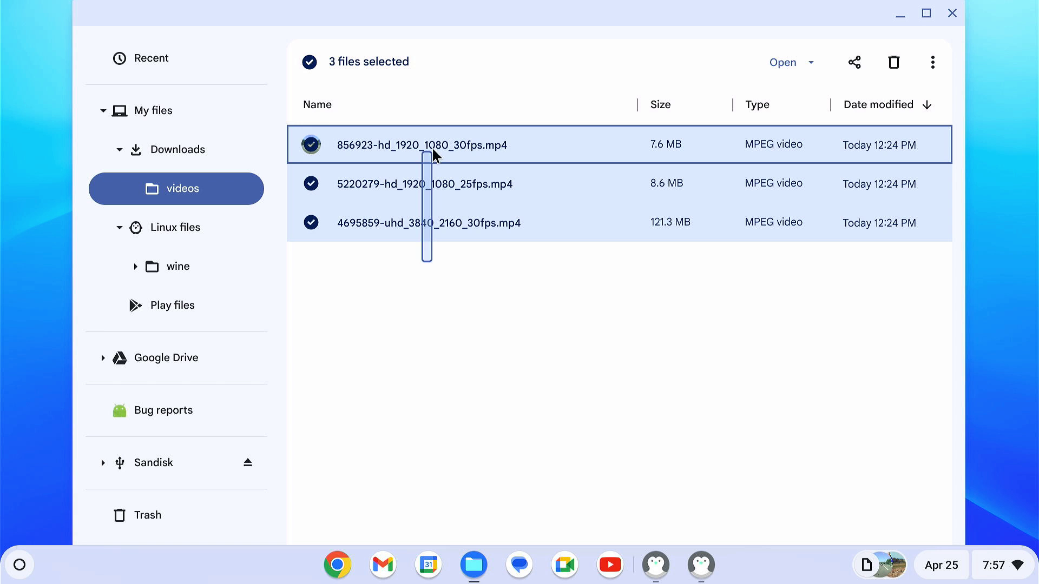
right_click(438, 143)
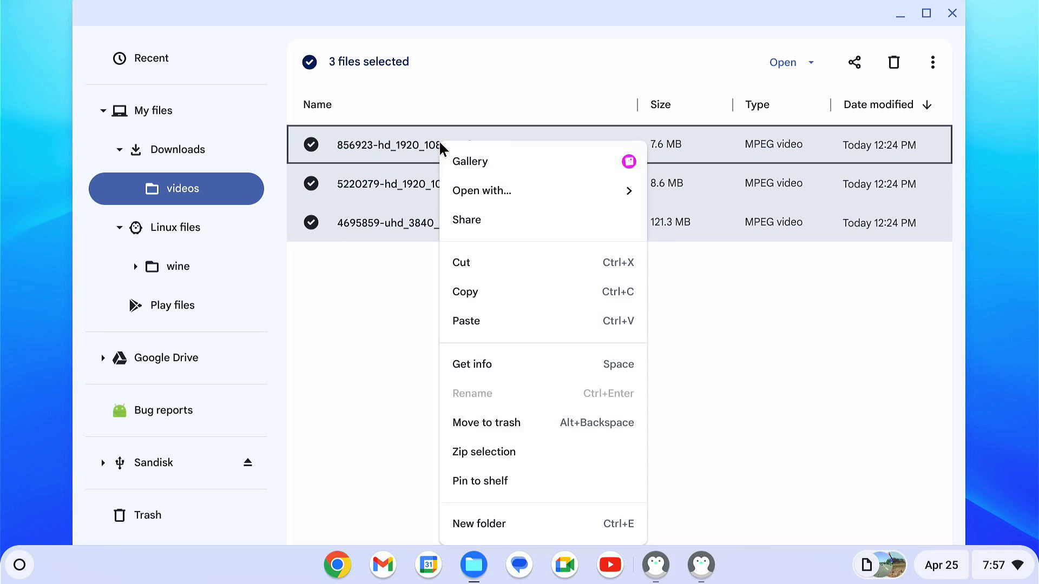
left_click(497, 293)
Step: Create a Videos folder inside wine and paste the three copied MP4s into it
left_click(210, 280)
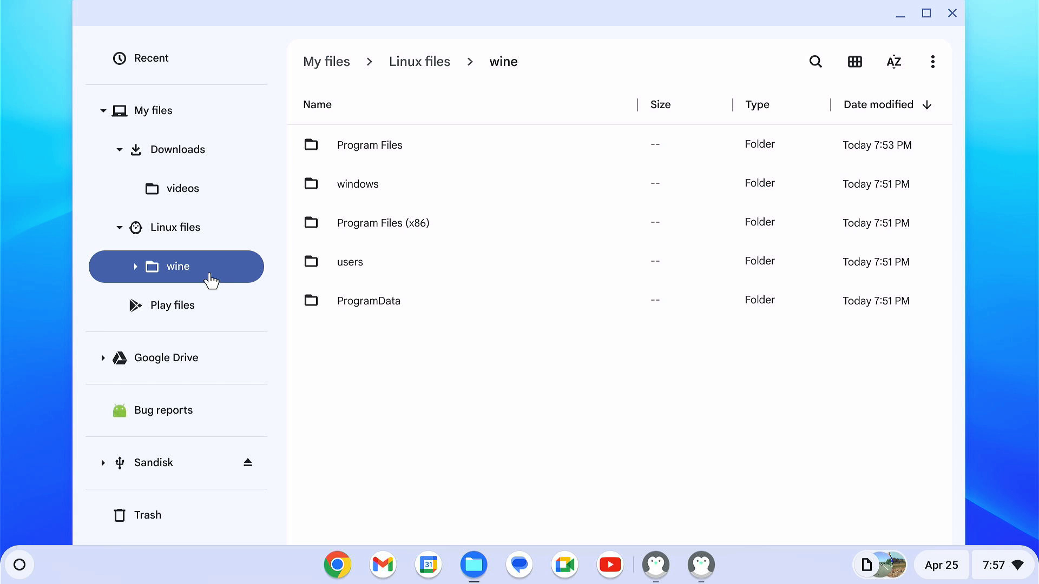
right_click(380, 364)
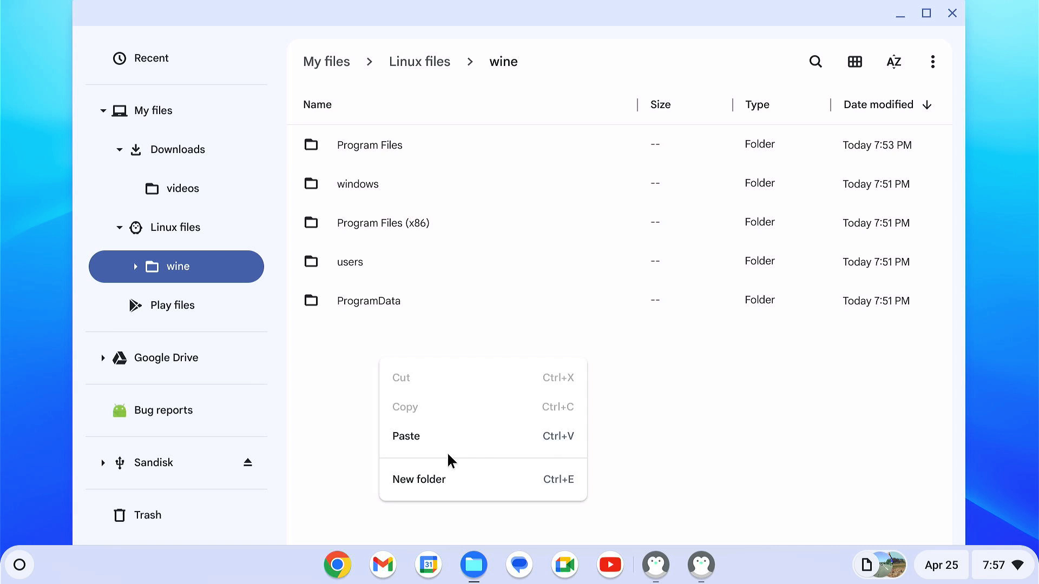
left_click(459, 477)
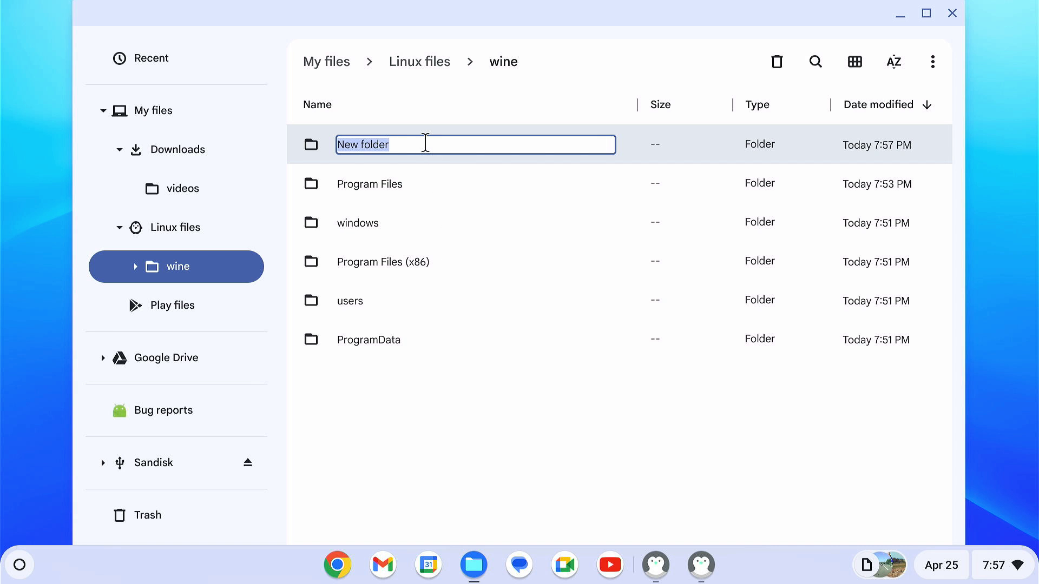
type("Videos")
key("Return")
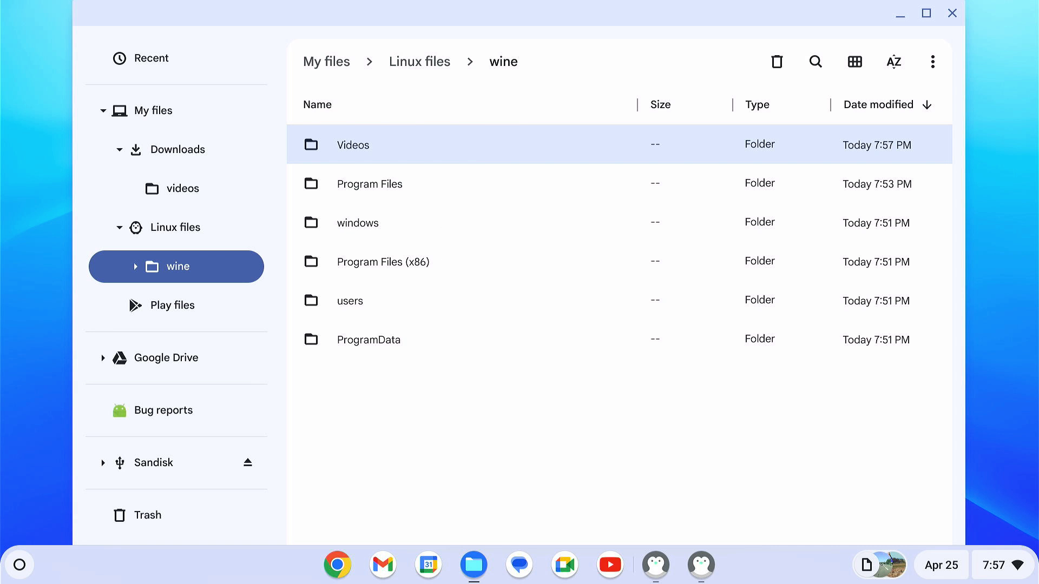
double_click(421, 145)
right_click(419, 208)
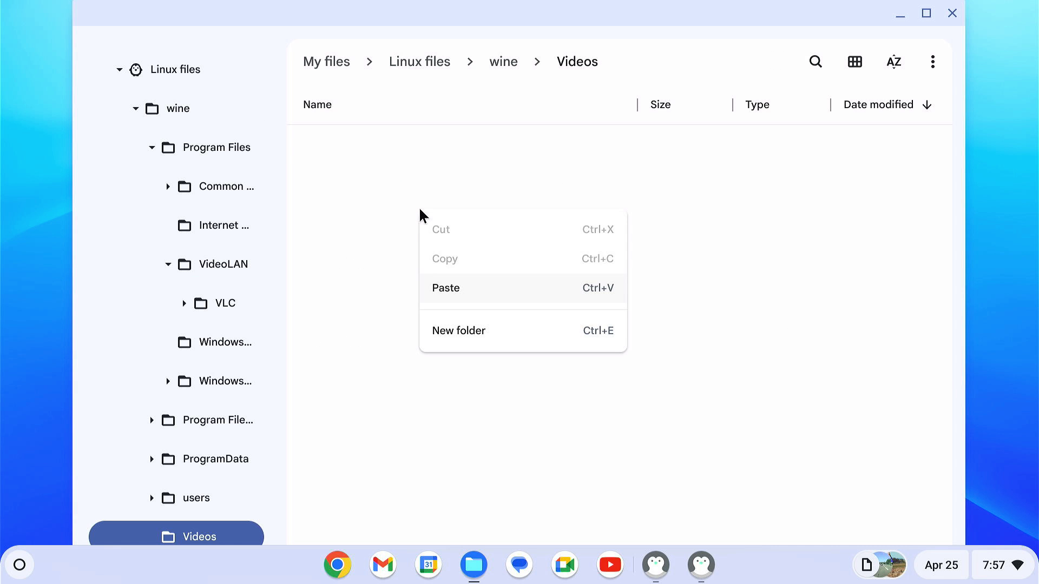
left_click(461, 288)
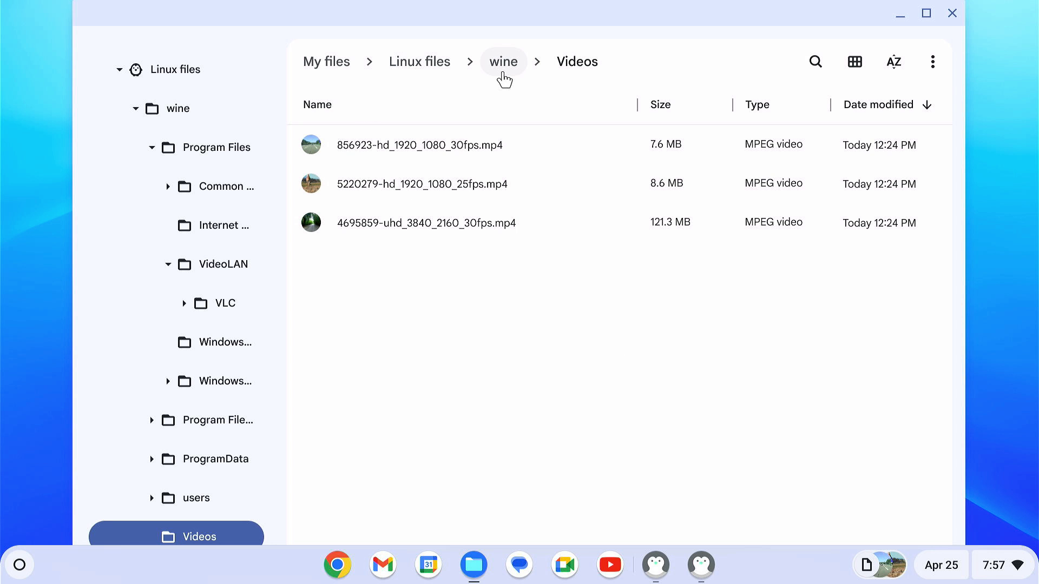
Step: Launch VLC and play 4695859-uhd_3840_2160_30fps.mp4 from the Videos folder on drive C
left_click(900, 14)
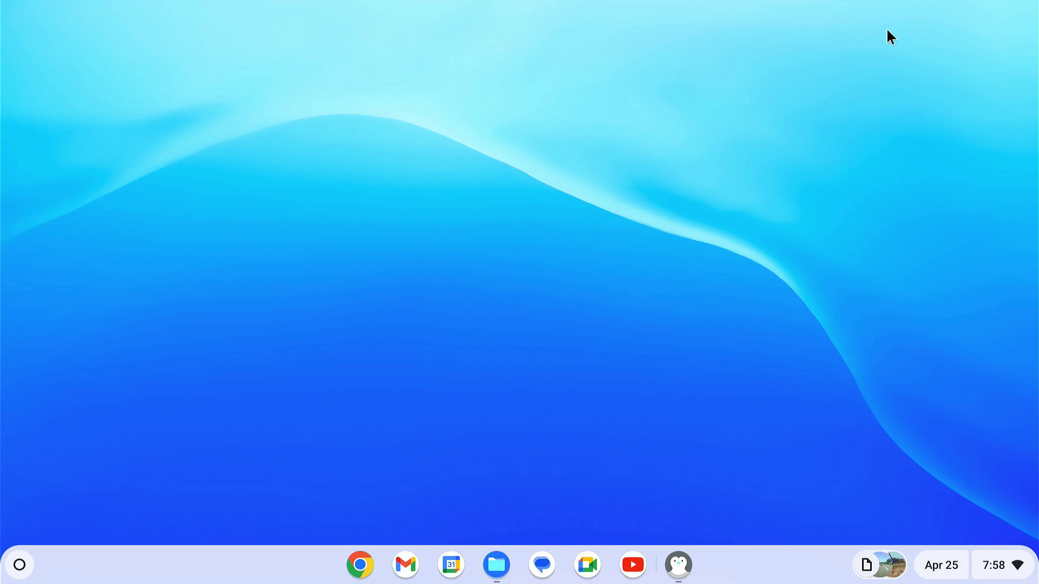
left_click(670, 566)
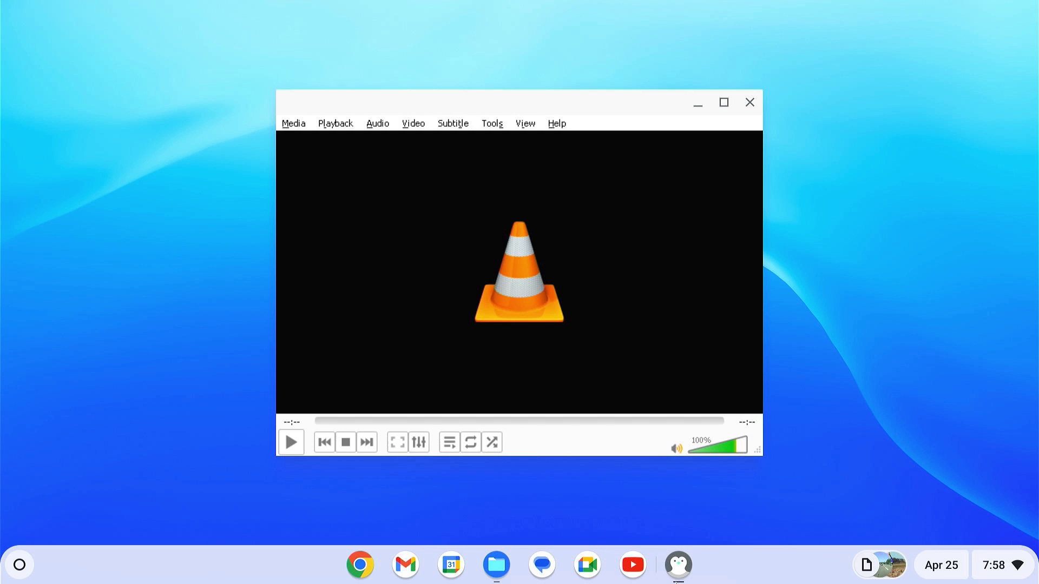
left_click(291, 125)
left_click(316, 140)
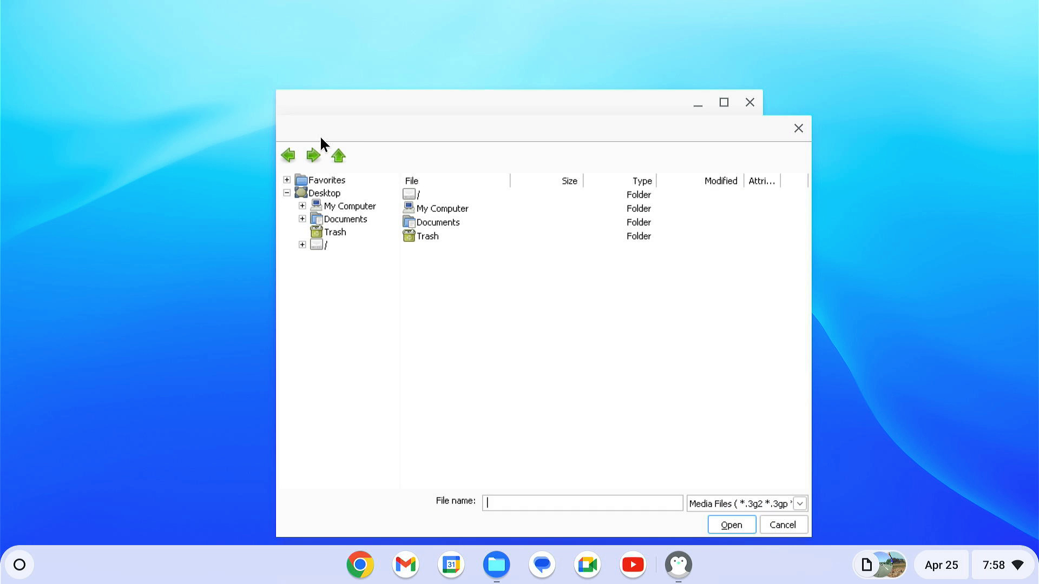
left_click(362, 209)
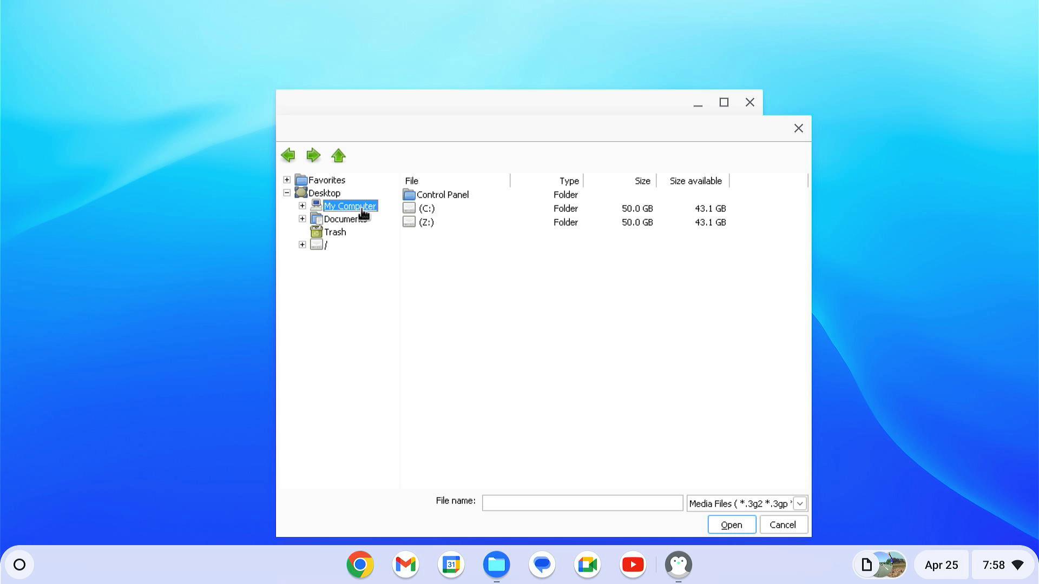
left_click(427, 209)
double_click(438, 208)
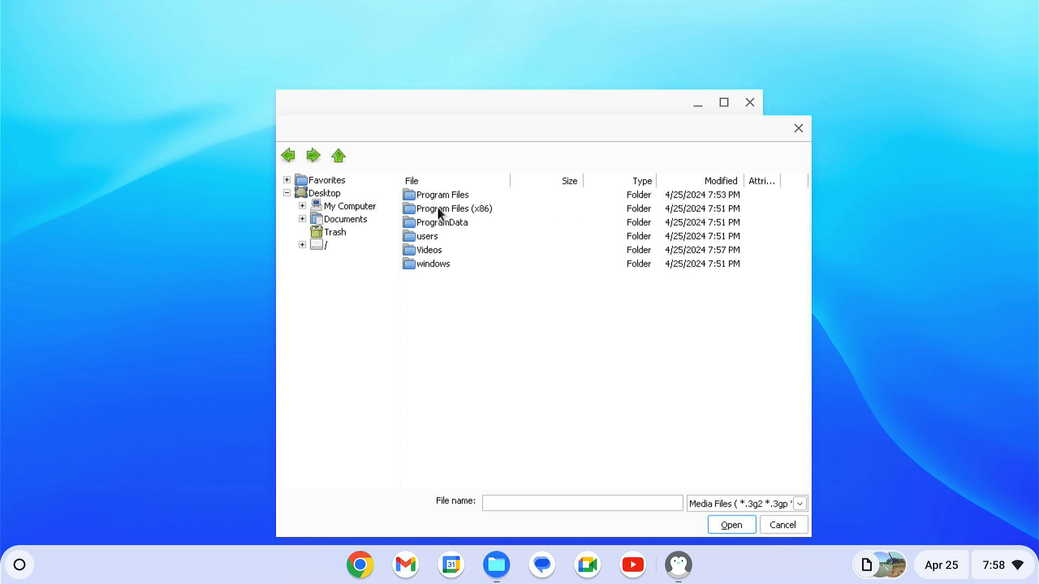
double_click(449, 248)
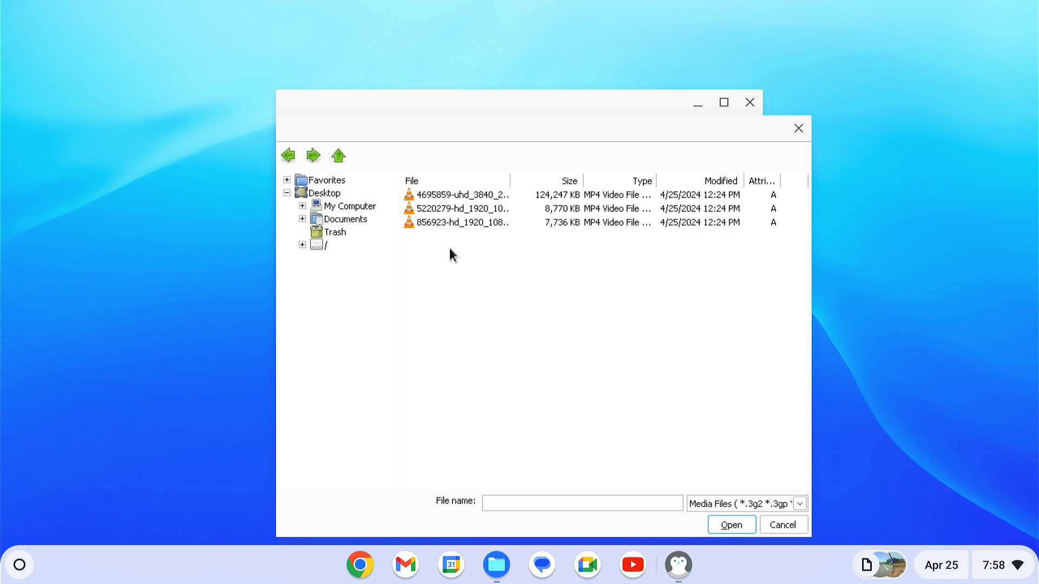
left_click(460, 196)
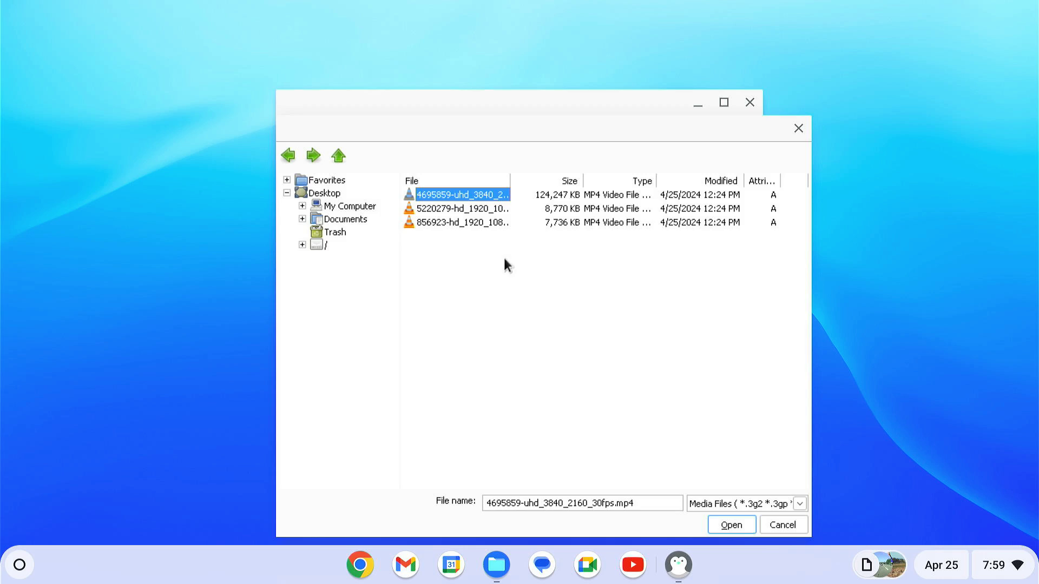
left_click(731, 524)
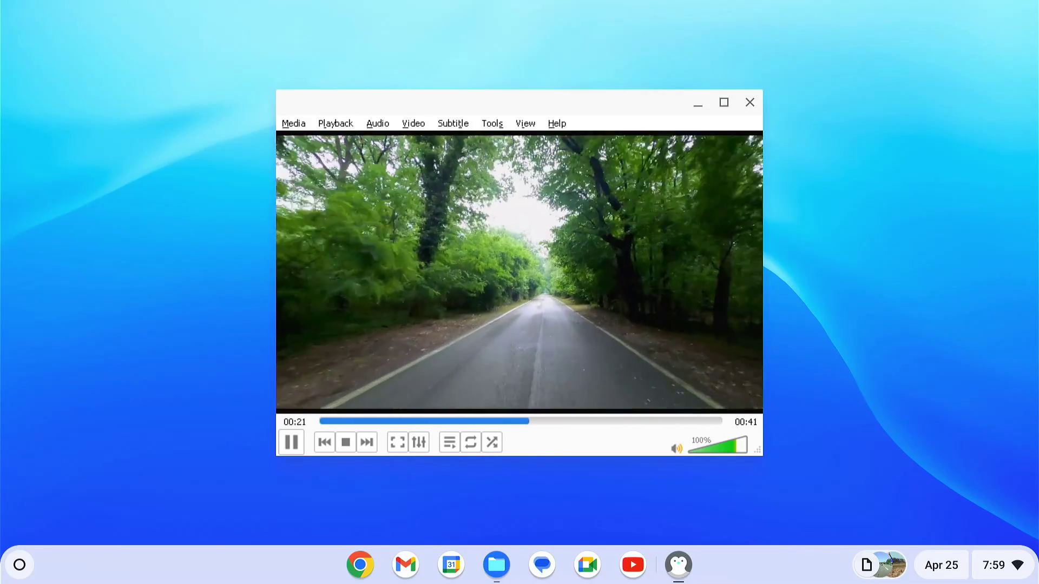
Step: Close VLC and locate uninstall.exe in Linux files > wine > Program Files > VideoLAN > VLC
left_click(750, 102)
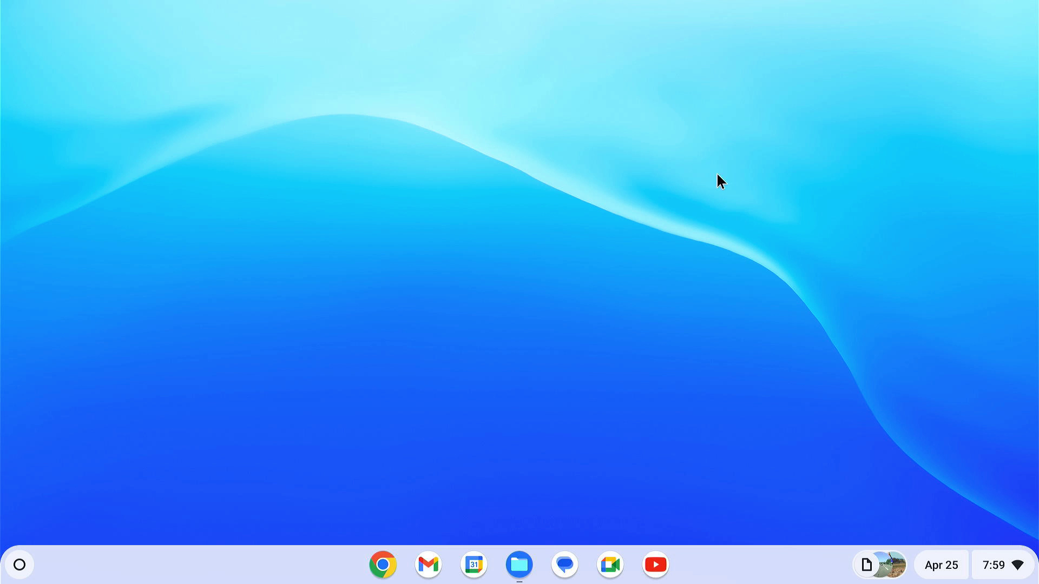
left_click(520, 565)
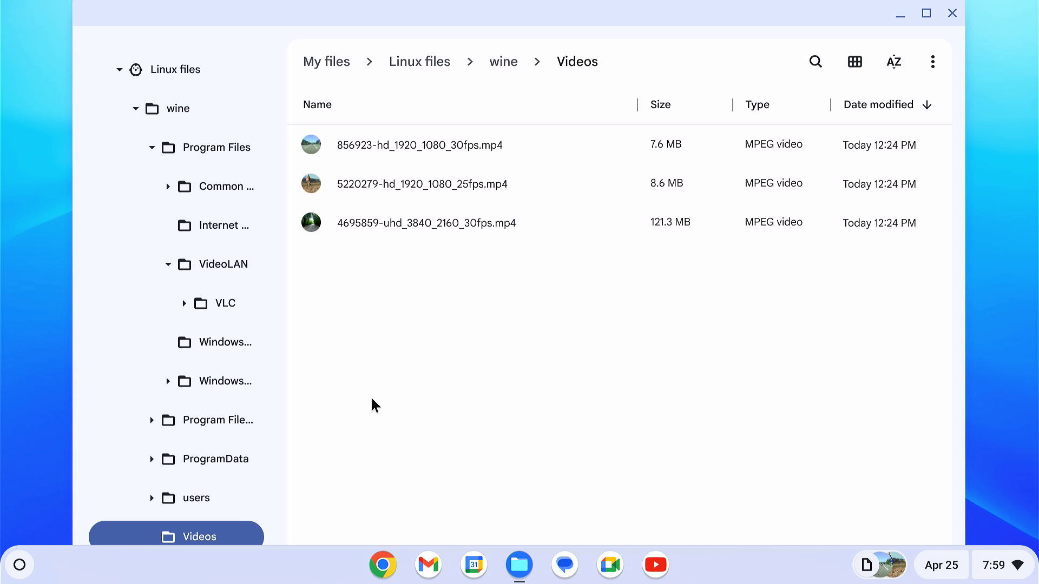
left_click(194, 79)
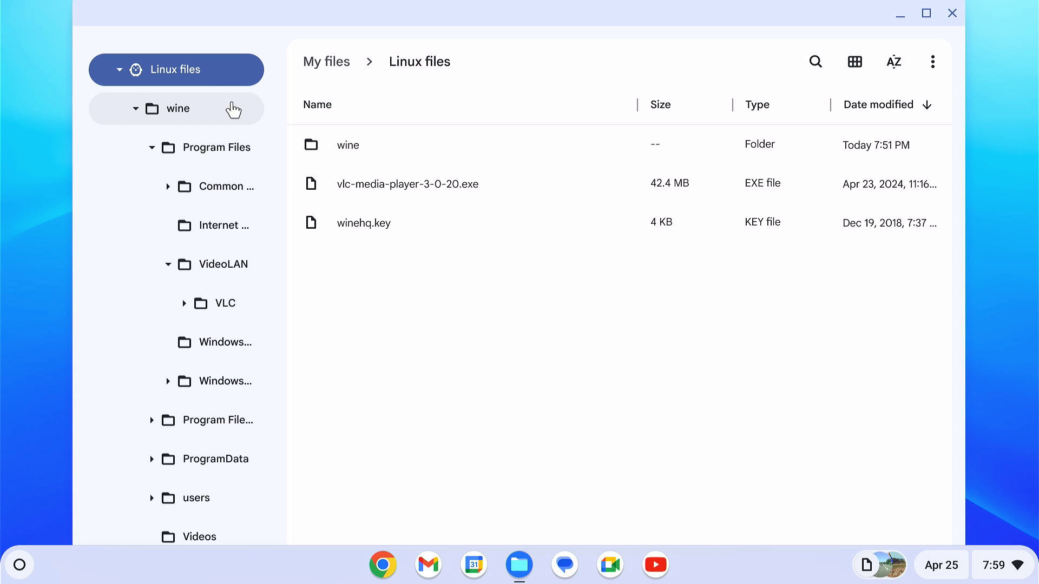
double_click(385, 151)
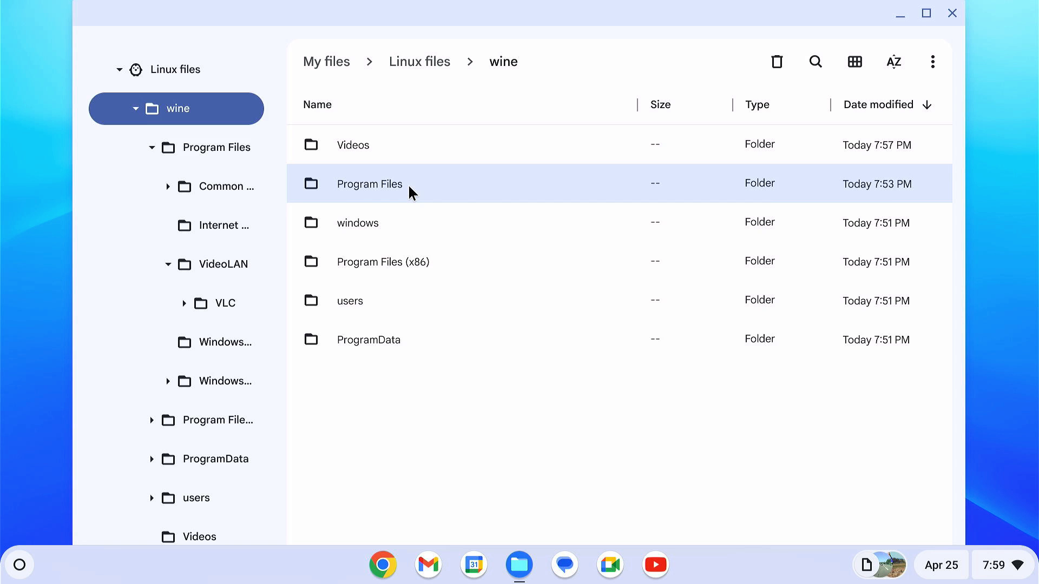
double_click(405, 186)
double_click(390, 145)
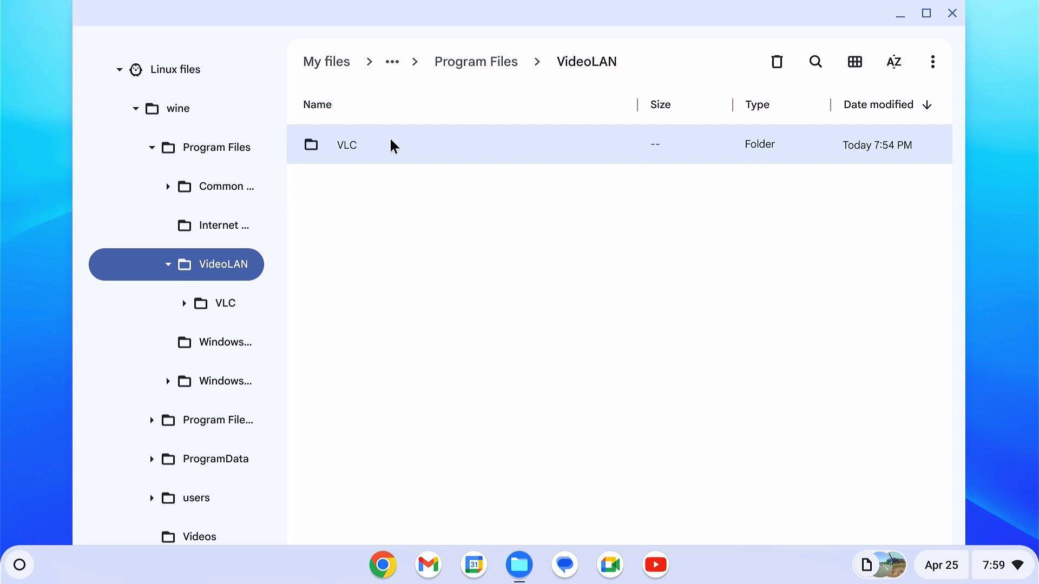
double_click(390, 144)
left_click(411, 349)
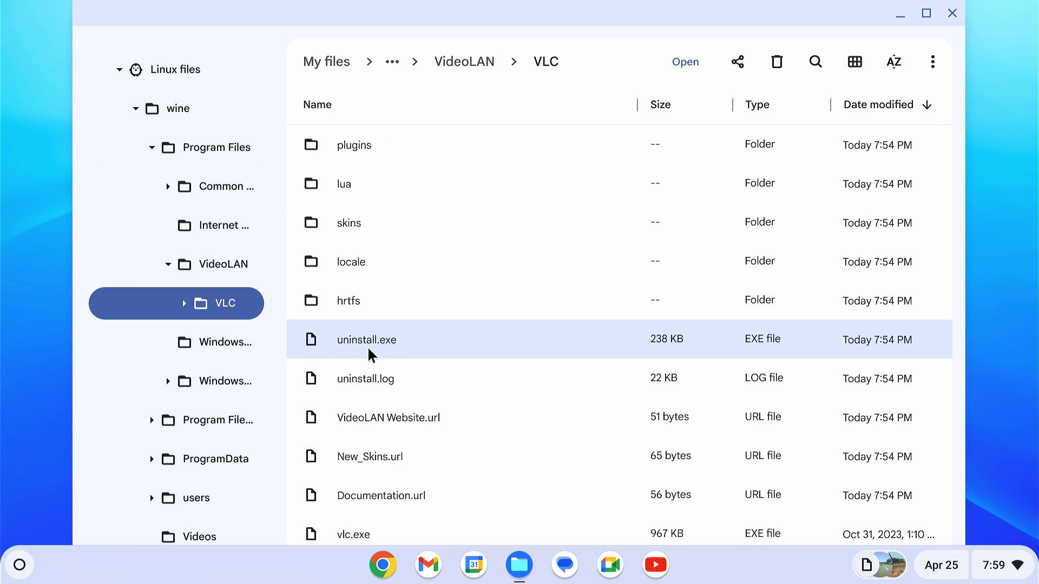
Step: Run uninstall.exe with Wine, also removing VLC preferences and cache, and finish
right_click(421, 347)
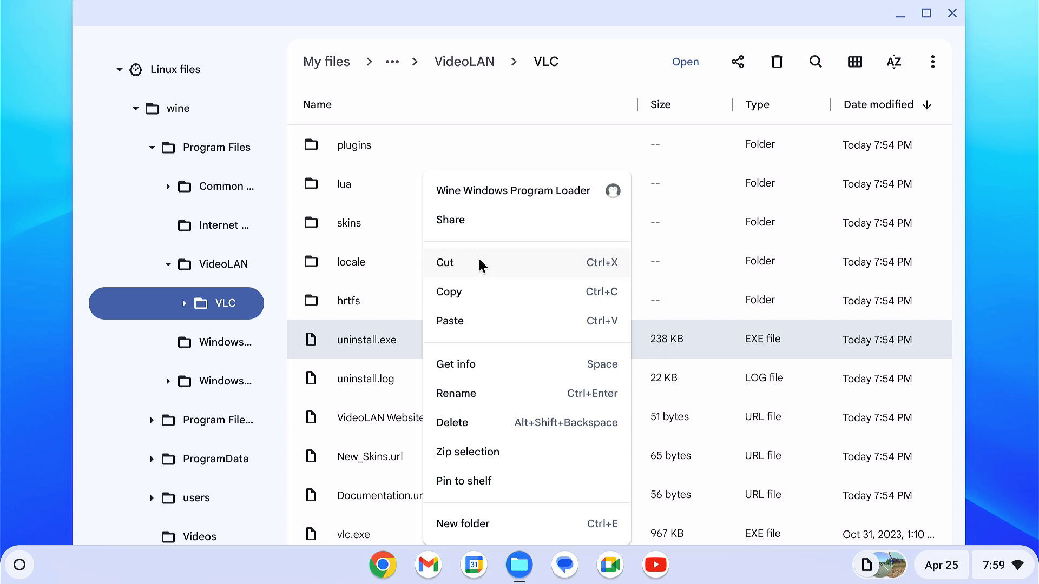
left_click(507, 193)
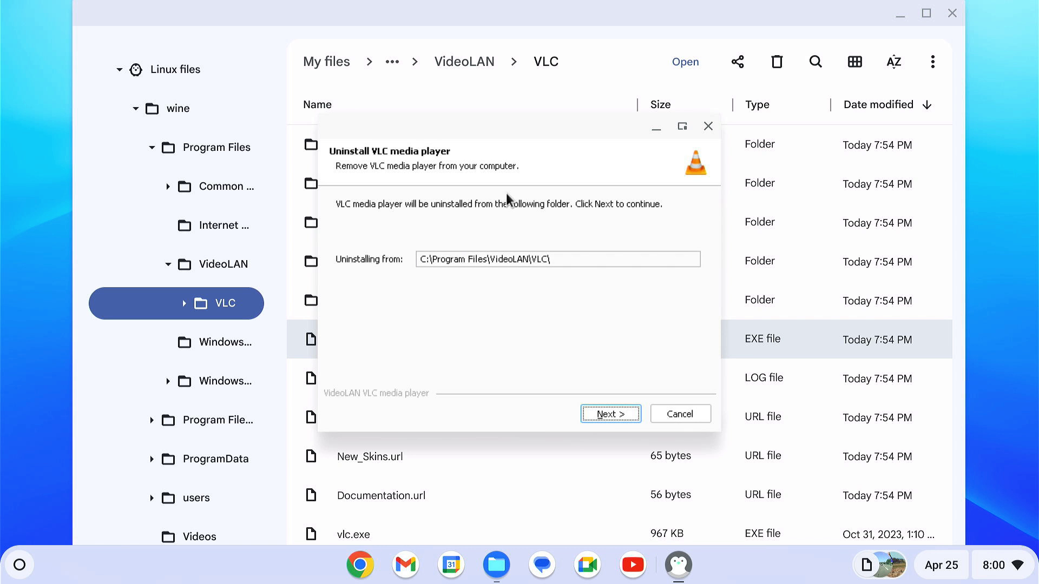
left_click(624, 415)
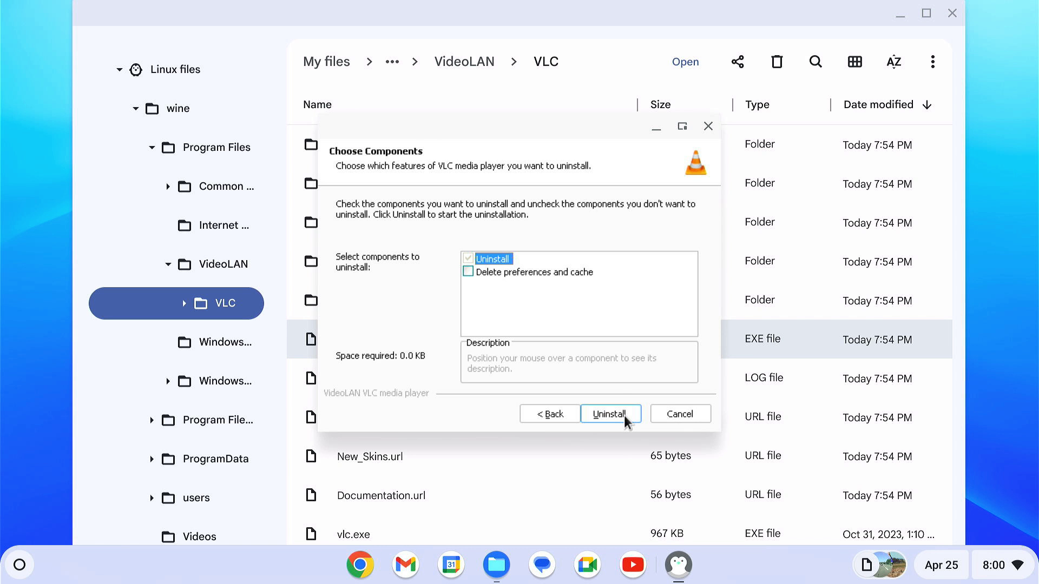
left_click(517, 272)
left_click(618, 413)
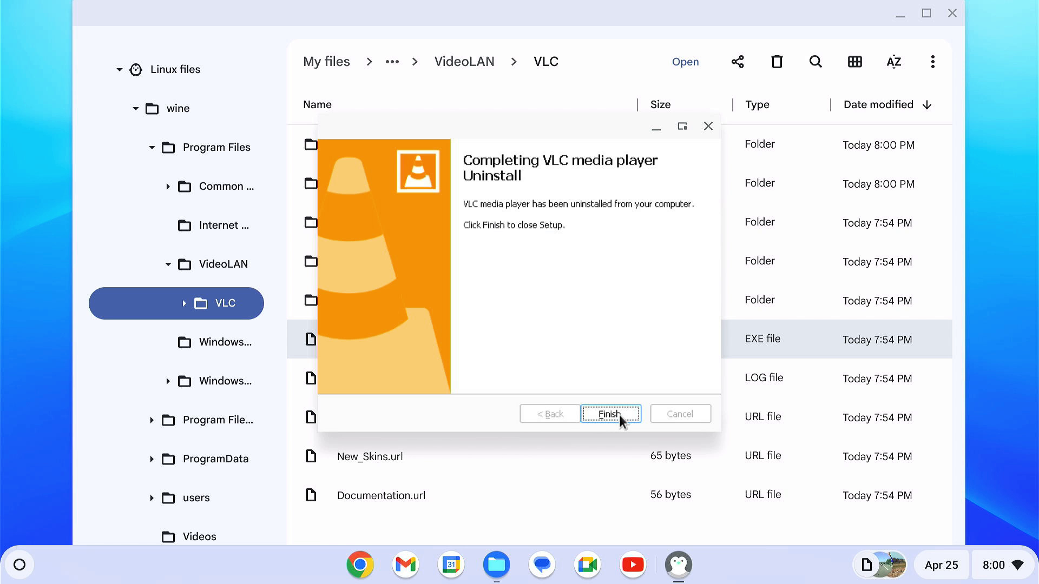
left_click(620, 414)
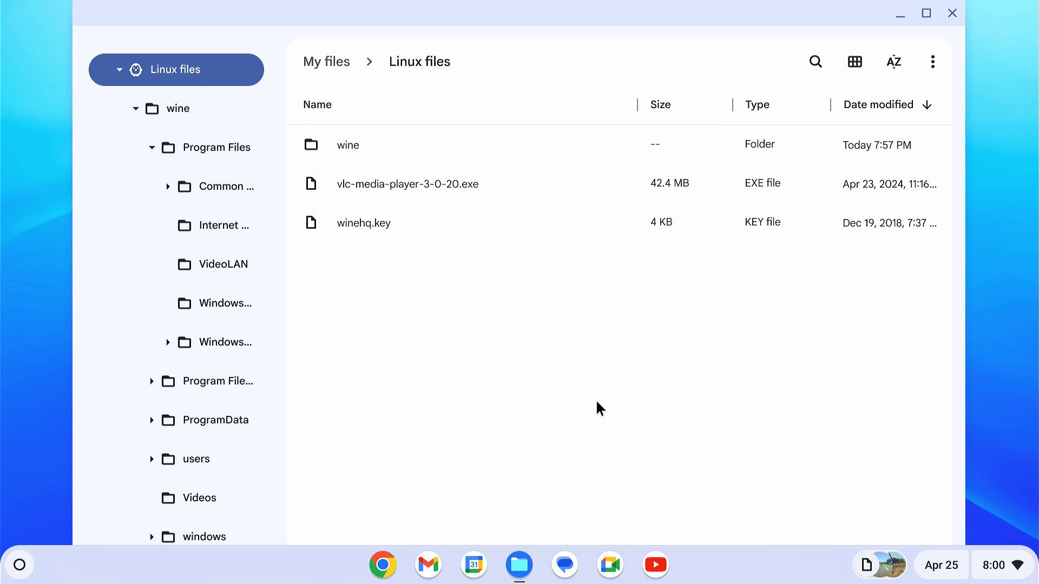
Step: View the wine folder's contents from the sidebar, then close the Files window
left_click(182, 106)
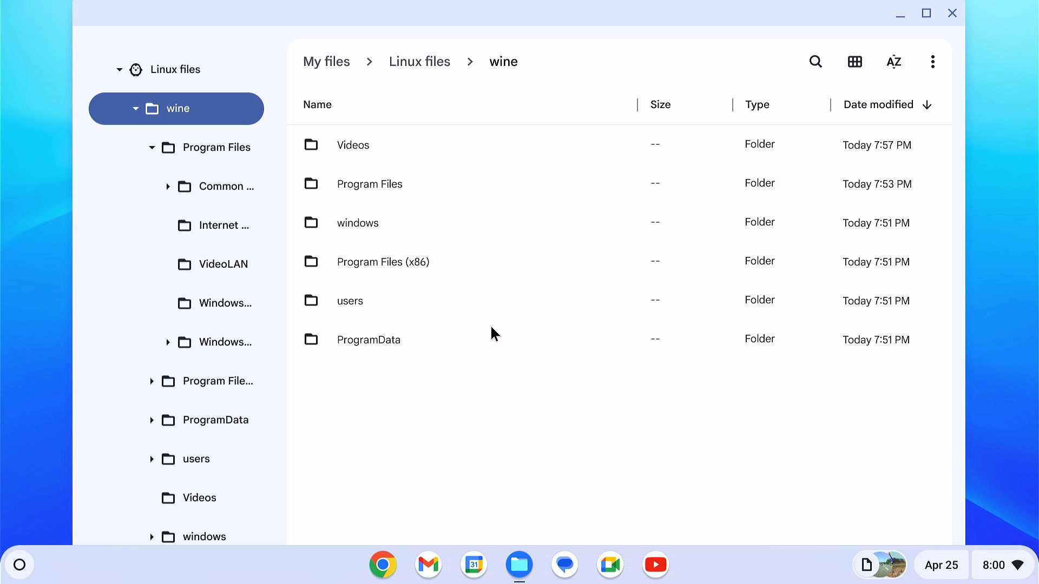
left_click(951, 13)
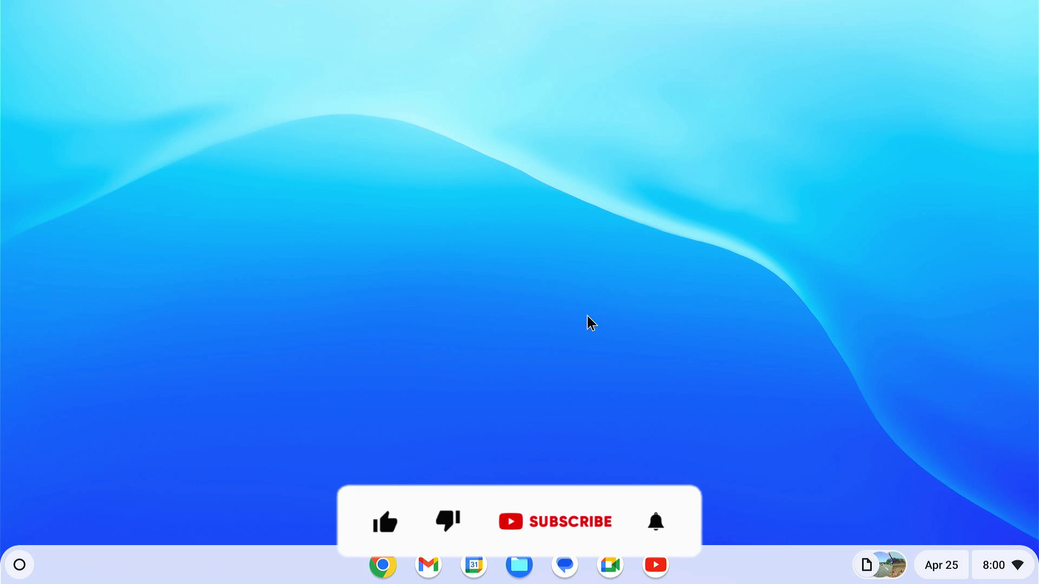